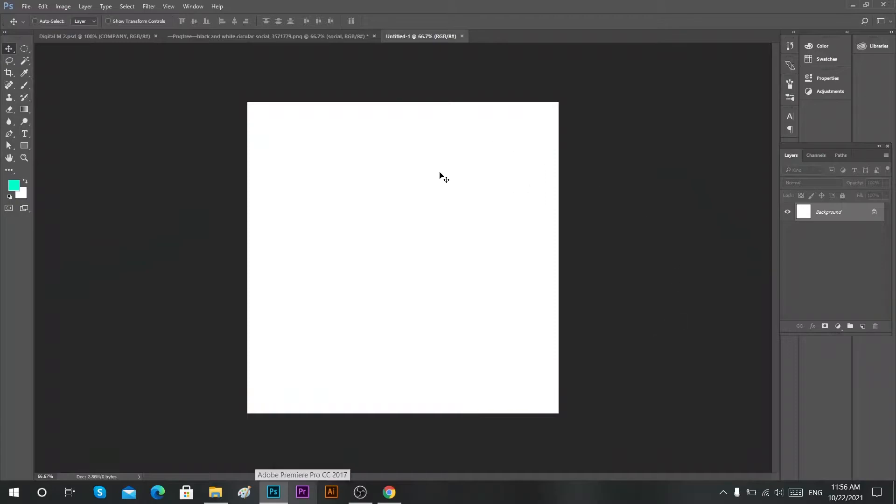
{"action": "right_click", "coordinate": [330, 167]}
{"action": "left_click", "coordinate": [366, 189]}
{"action": "right_click", "coordinate": [365, 188]}
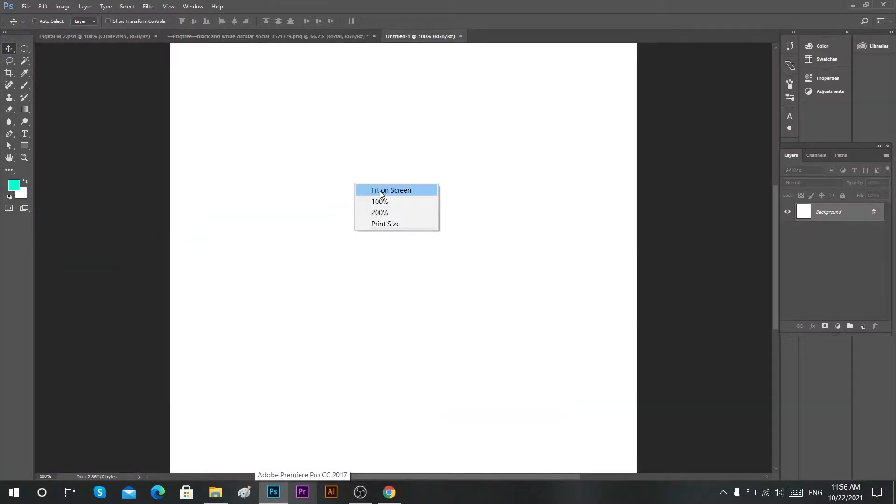
{"action": "left_click", "coordinate": [383, 193]}
{"action": "key", "text": "ctrl+n"}
{"action": "key", "text": "Tab"}
{"action": "type", "text": "1000"}
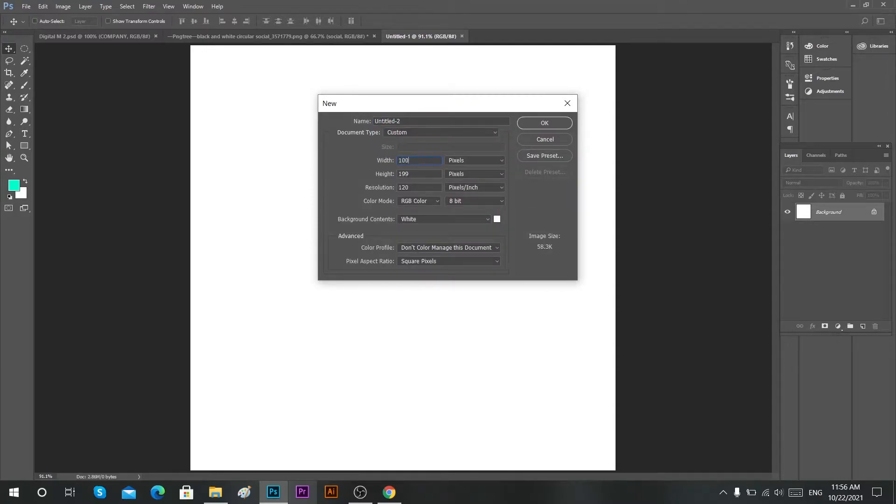
{"action": "key", "text": "Tab"}
{"action": "type", "text": "1000"}
{"action": "left_click", "coordinate": [575, 107]}
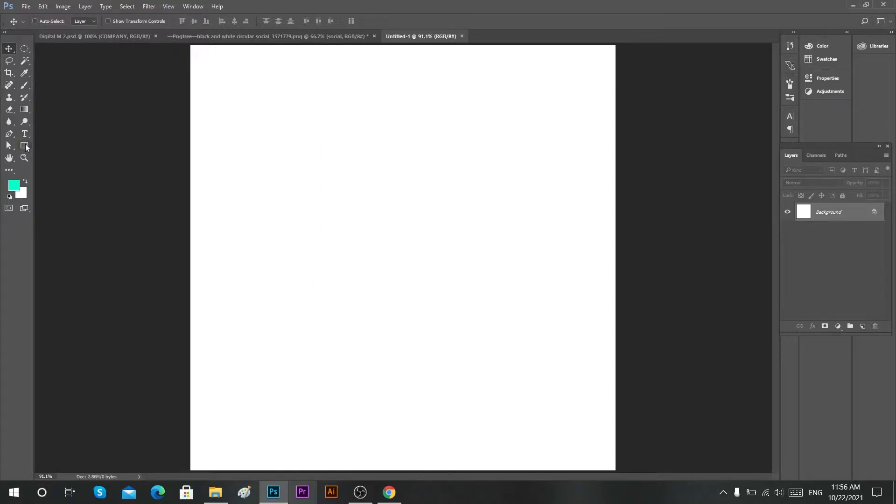
Draw a rounded square about 748 px wide over the canvas's upper-left corner, with right corner radii of 283 px upper and 280 px lower
{"action": "left_click", "coordinate": [24, 146]}
{"action": "right_click", "coordinate": [25, 145]}
{"action": "left_click", "coordinate": [65, 162]}
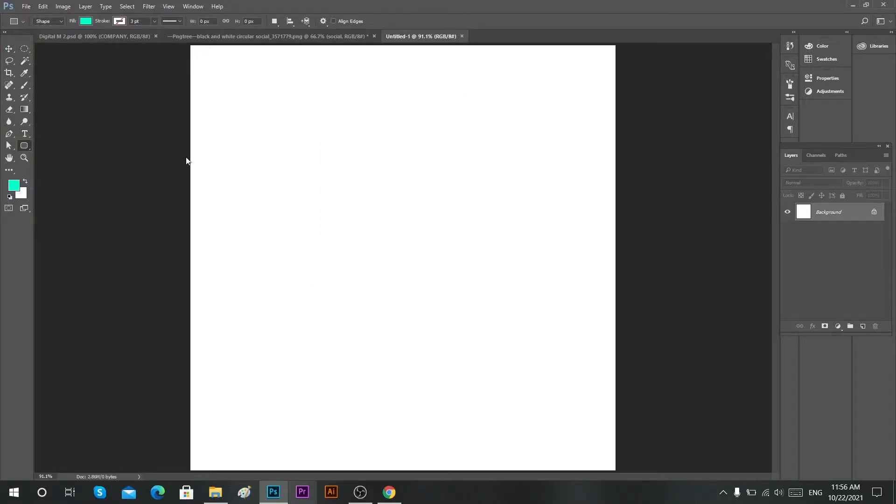
{"action": "left_click_drag", "start_coordinate": [321, 149], "coordinate": [684, 309]}
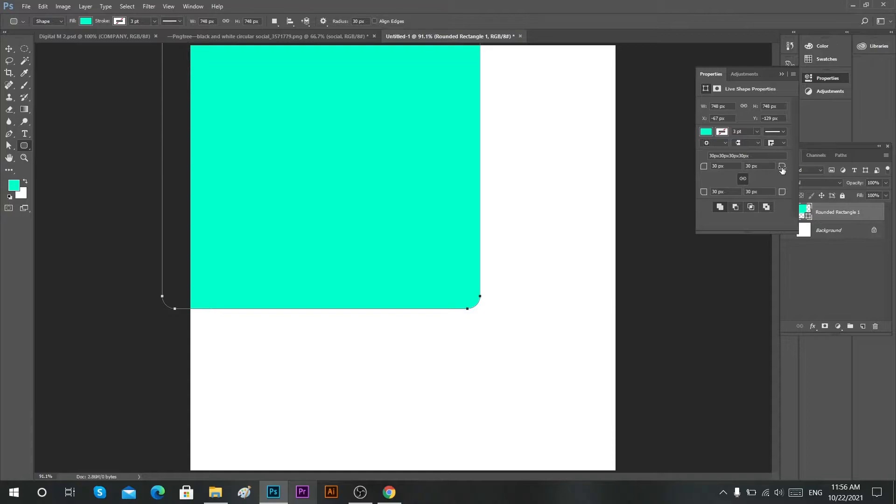
{"action": "left_click_drag", "start_coordinate": [782, 170], "coordinate": [877, 203]}
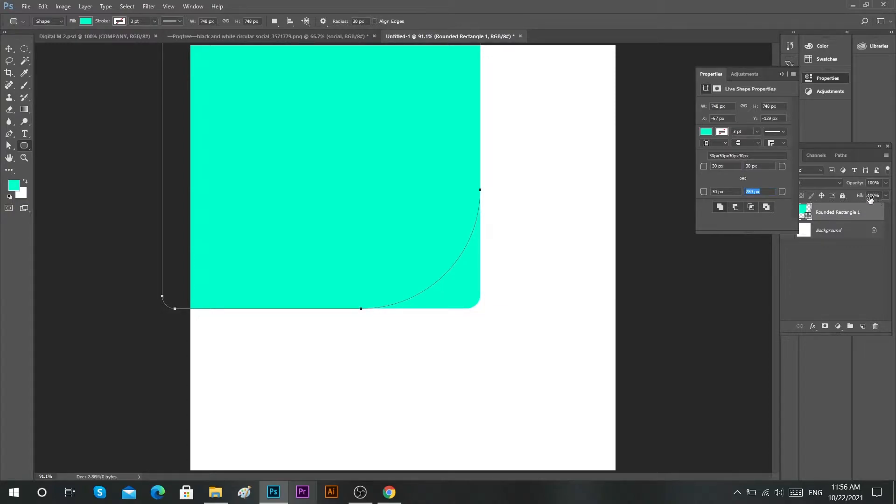
{"action": "left_click_drag", "start_coordinate": [781, 168], "coordinate": [887, 172]}
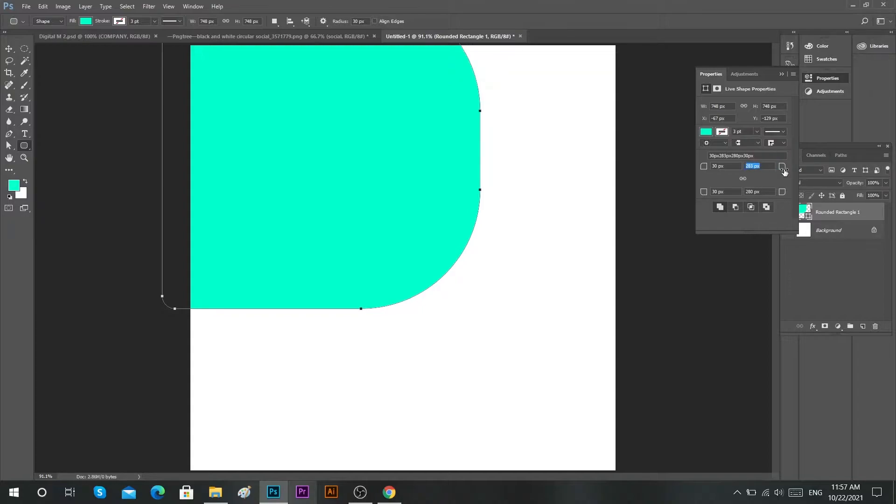
Rotate the rounded square 30 degrees and shift it slightly towards the canvas's upper-left corner
{"action": "key", "text": "v"}
{"action": "key", "text": "ctrl+t"}
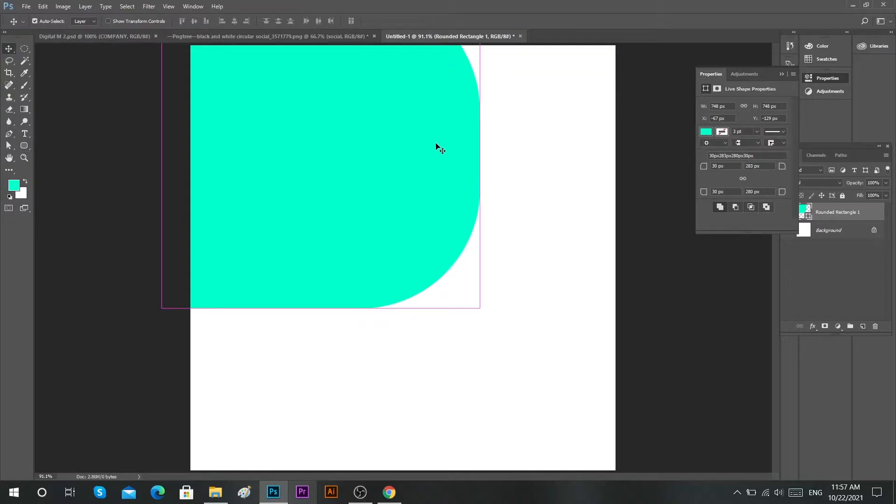
{"action": "left_click_drag", "start_coordinate": [537, 273], "coordinate": [455, 345]}
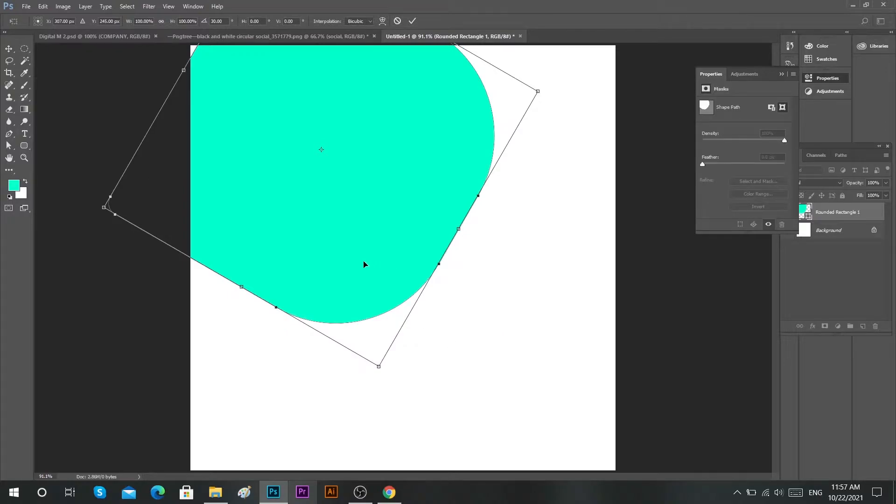
{"action": "left_click_drag", "start_coordinate": [360, 263], "coordinate": [346, 244]}
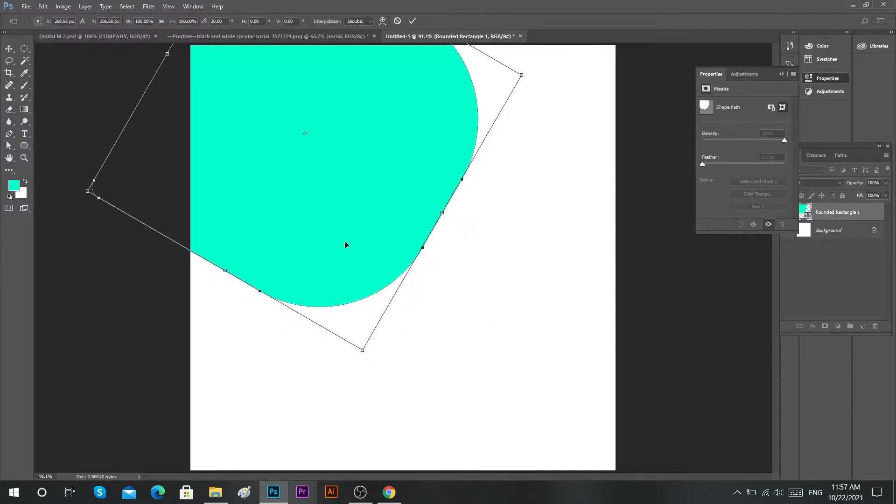
{"action": "key", "text": "Return"}
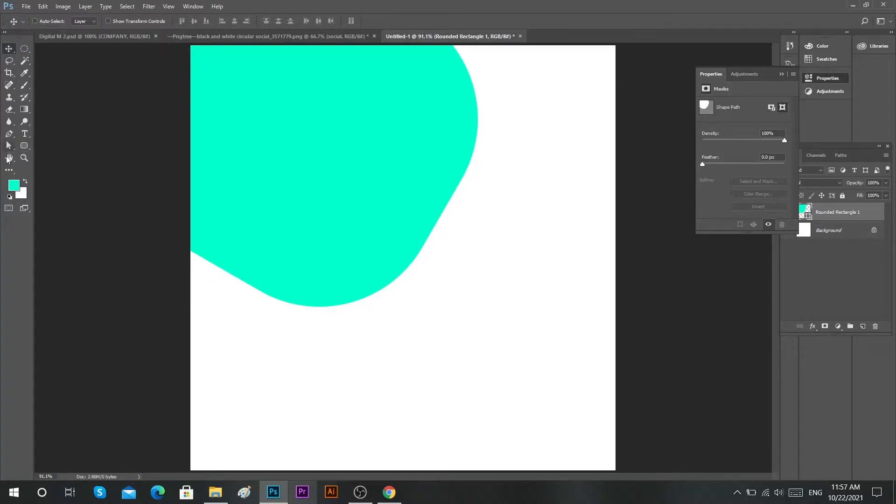
Change the rounded square's fill color to white (ffffff)
{"action": "left_click", "coordinate": [25, 144]}
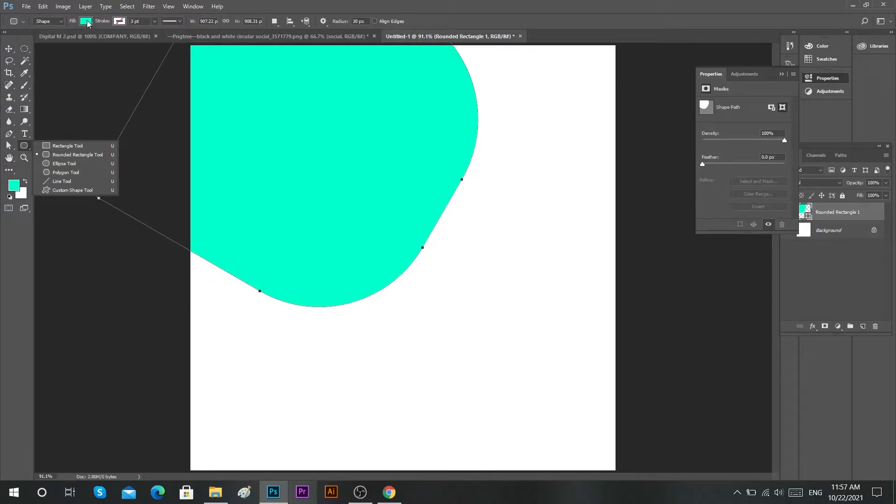
{"action": "left_click", "coordinate": [87, 21]}
{"action": "left_click", "coordinate": [131, 39]}
{"action": "left_click", "coordinate": [600, 110]}
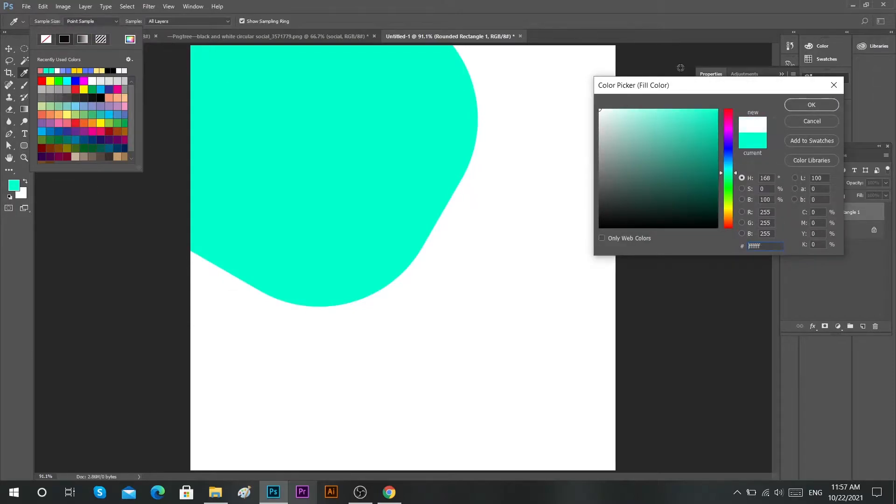
{"action": "left_click", "coordinate": [812, 105]}
{"action": "left_click", "coordinate": [8, 49]}
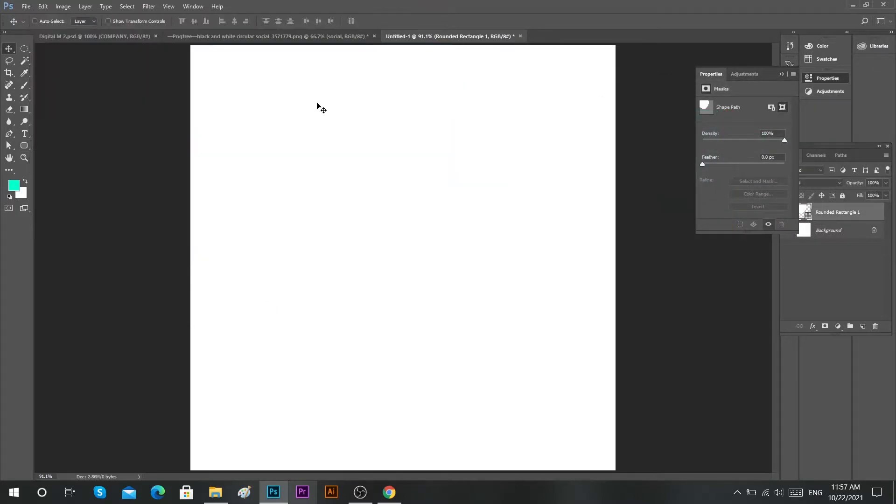
Set the rounded square's drop shadow to 0% spread, 60 px size, 60 px distance and a 54 degree angle
{"action": "left_click", "coordinate": [779, 74]}
{"action": "key", "text": "h"}
{"action": "double_click", "coordinate": [854, 209]}
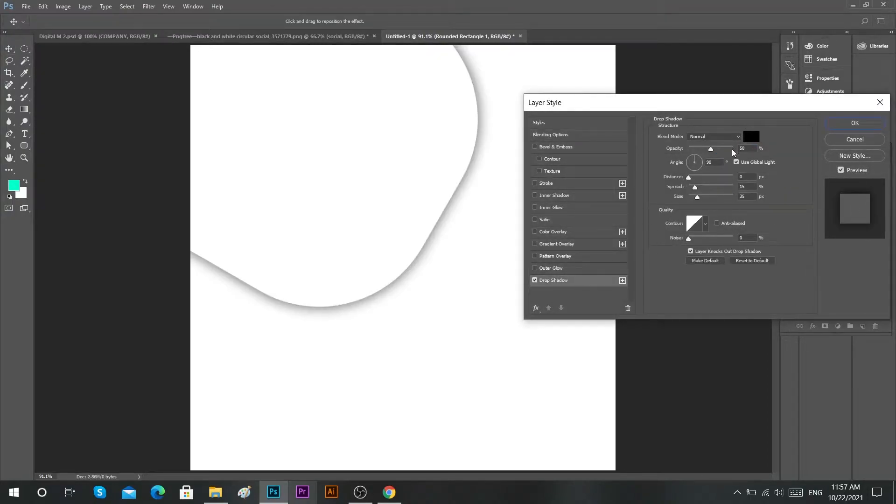
{"action": "mouse_move", "coordinate": [696, 188]}
{"action": "left_mouse_down"}
{"action": "mouse_move", "coordinate": [679, 188]}
{"action": "mouse_move", "coordinate": [705, 200]}
{"action": "left_mouse_up"}
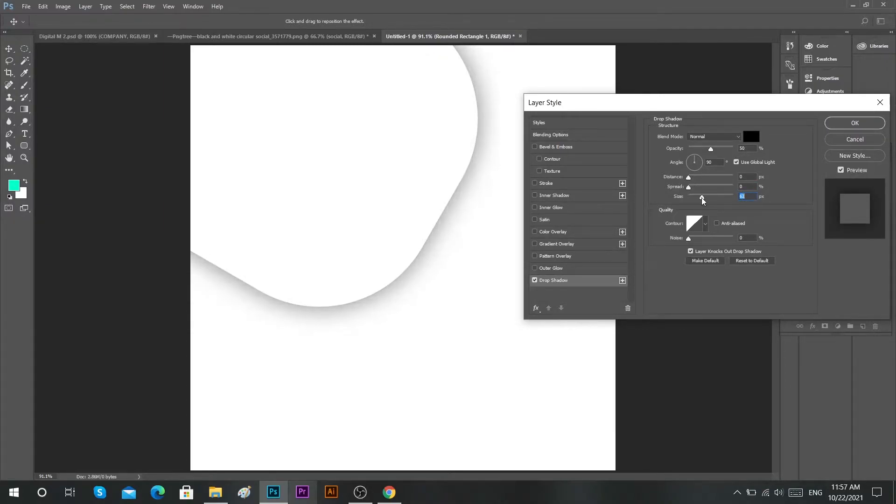
{"action": "type", "text": "60"}
{"action": "left_click_drag", "start_coordinate": [689, 177], "coordinate": [701, 177]}
{"action": "type", "text": "60"}
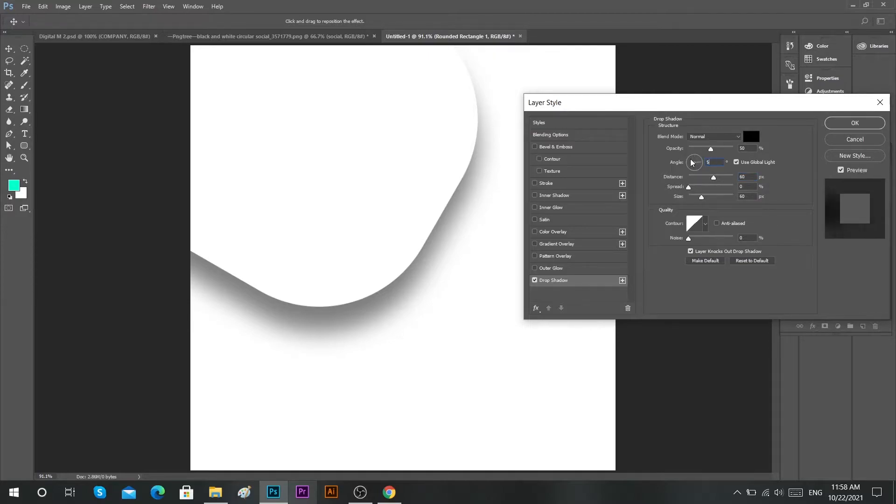
{"action": "type", "text": "54"}
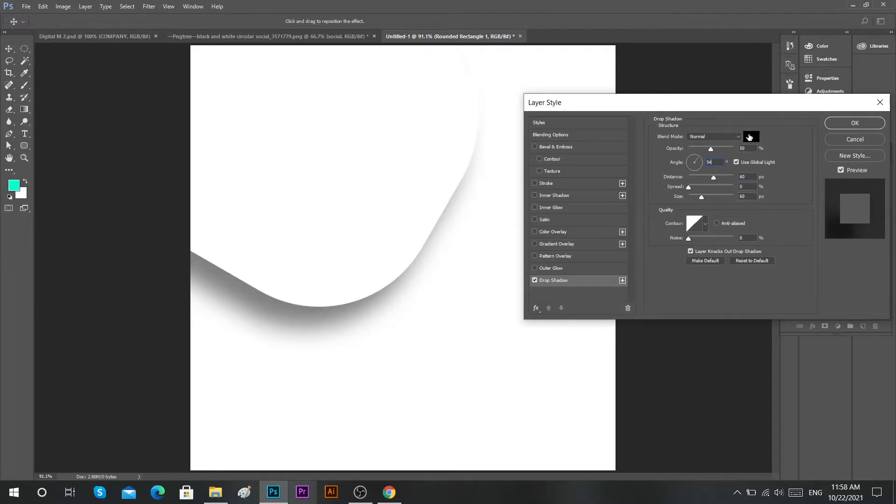
Color the rounded square's drop shadow turquoise (2cffda), apply the layer style and collapse the layer's effects list
{"action": "left_click", "coordinate": [750, 136]}
{"action": "left_click", "coordinate": [731, 173]}
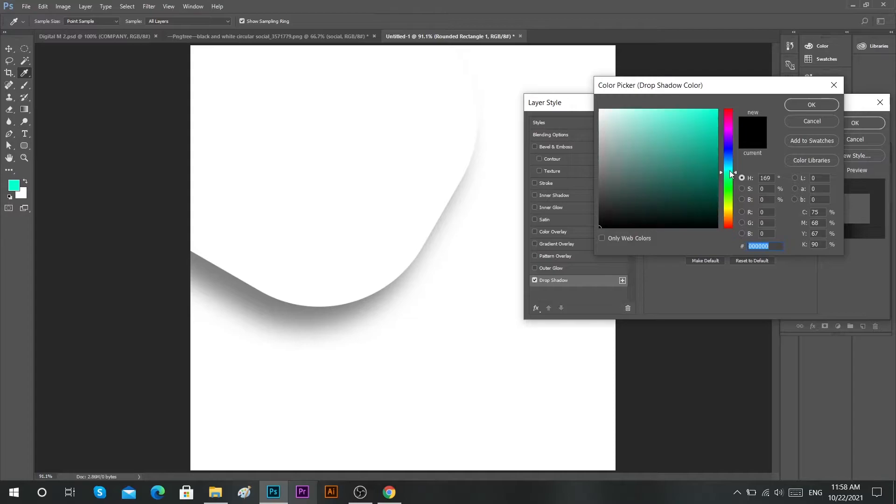
{"action": "left_click_drag", "start_coordinate": [716, 134], "coordinate": [716, 96]}
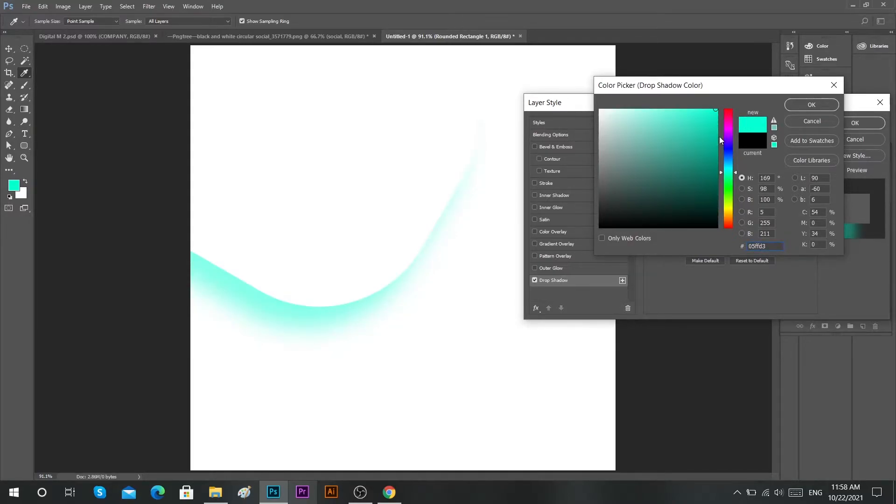
{"action": "left_click_drag", "start_coordinate": [711, 102], "coordinate": [697, 104]}
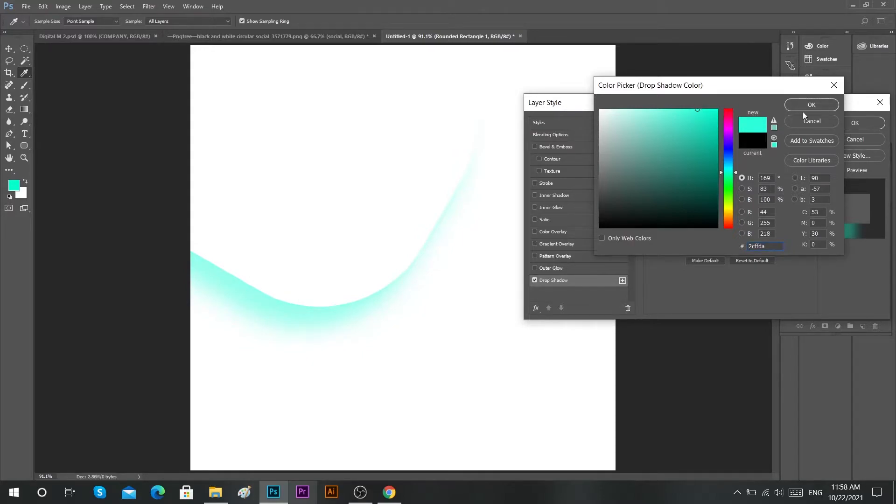
{"action": "left_click", "coordinate": [817, 106]}
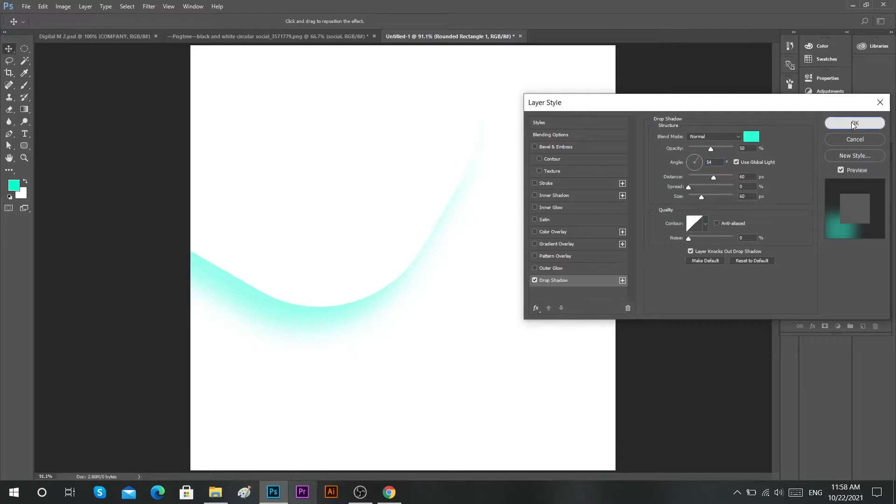
{"action": "left_click", "coordinate": [854, 124]}
{"action": "left_click", "coordinate": [882, 212]}
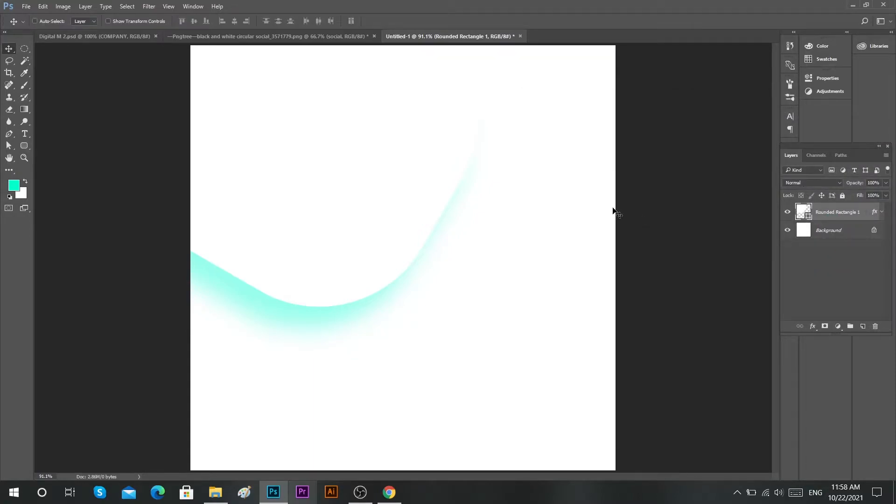
Add the text DIGITAL in Myriad Pro Semibold at 100 pt and position it near the canvas's upper-left corner
{"action": "left_click", "coordinate": [25, 133]}
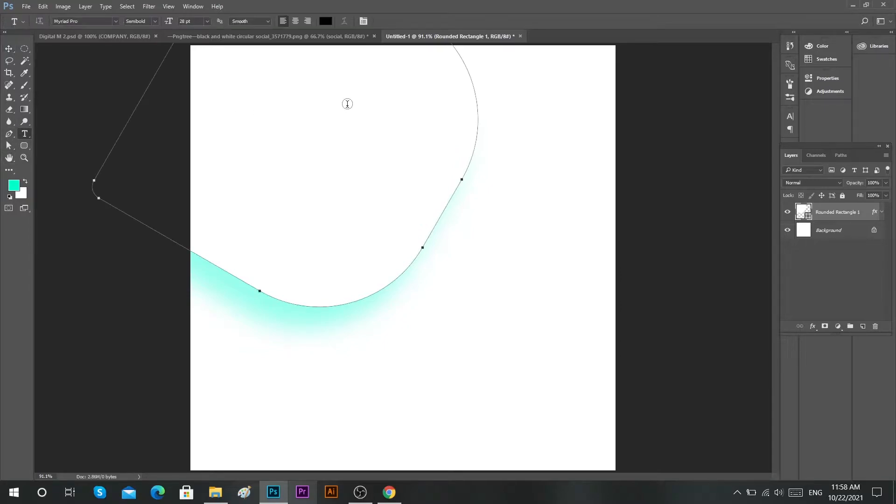
{"action": "left_click", "coordinate": [522, 247]}
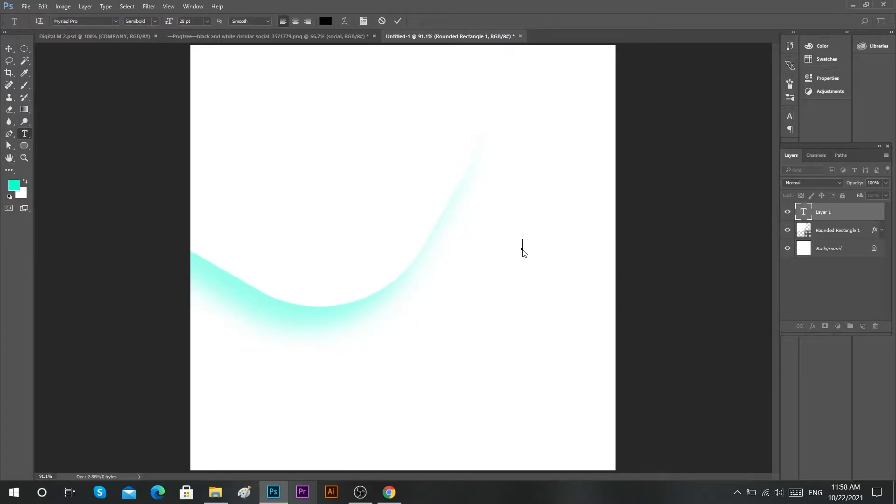
{"action": "type", "text": "DIGIT"}
{"action": "key", "text": "ctrl+a"}
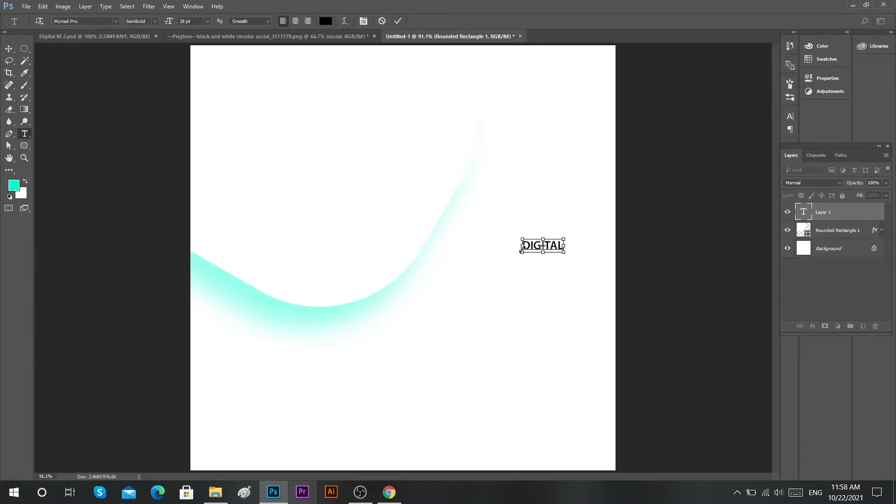
{"action": "left_click", "coordinate": [194, 21]}
{"action": "type", "text": "100"}
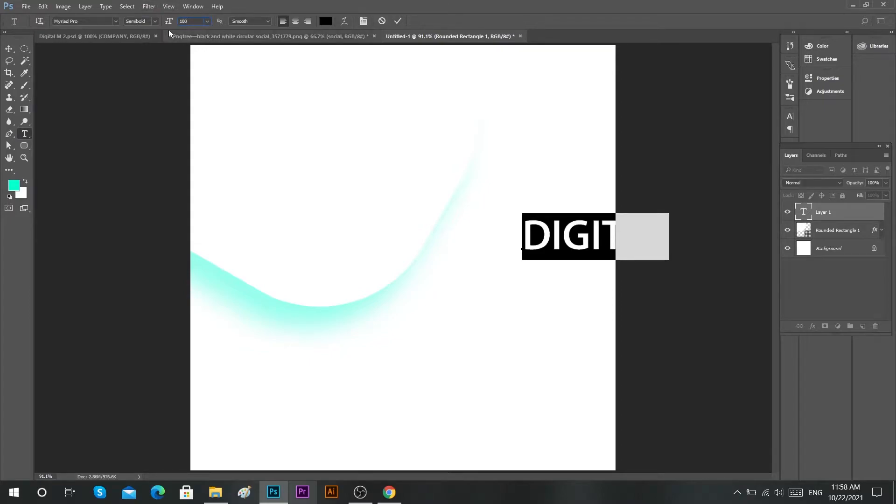
{"action": "left_click", "coordinate": [397, 20]}
{"action": "key", "text": "v"}
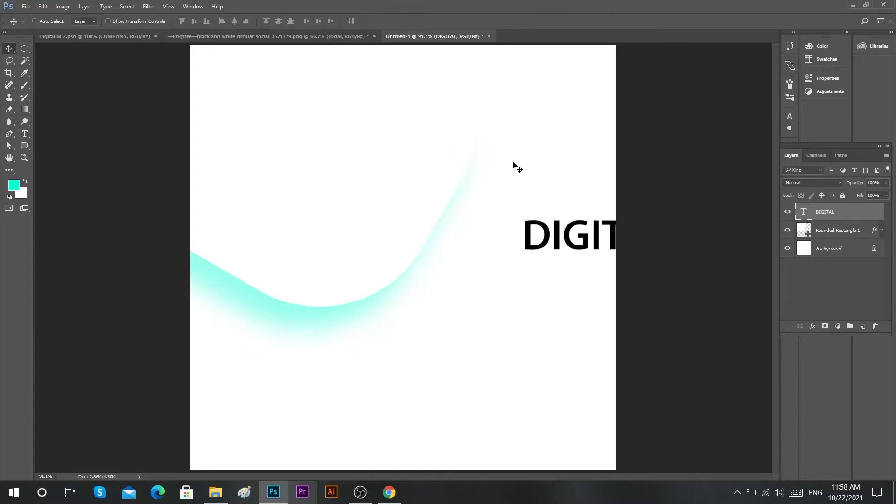
{"action": "left_click_drag", "start_coordinate": [560, 234], "coordinate": [247, 88]}
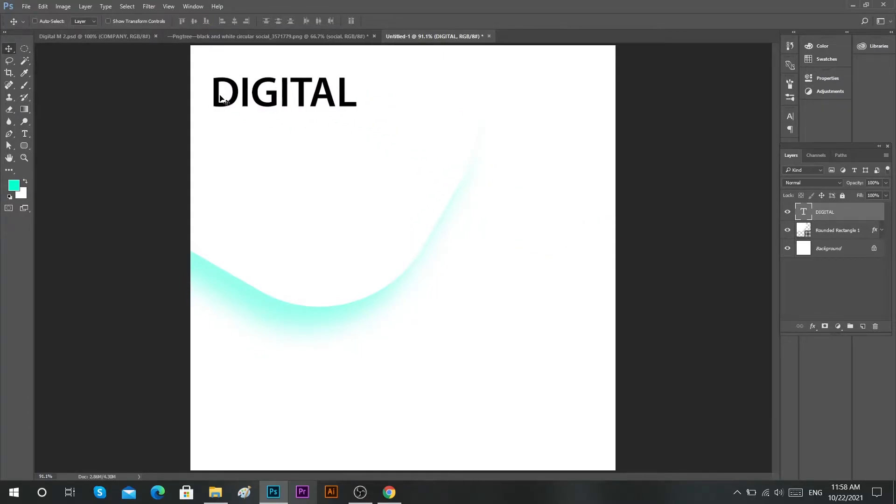
Recolor the DIGITAL text to bright turquoise (00ffd2)
{"action": "key", "text": "t"}
{"action": "left_click", "coordinate": [298, 88]}
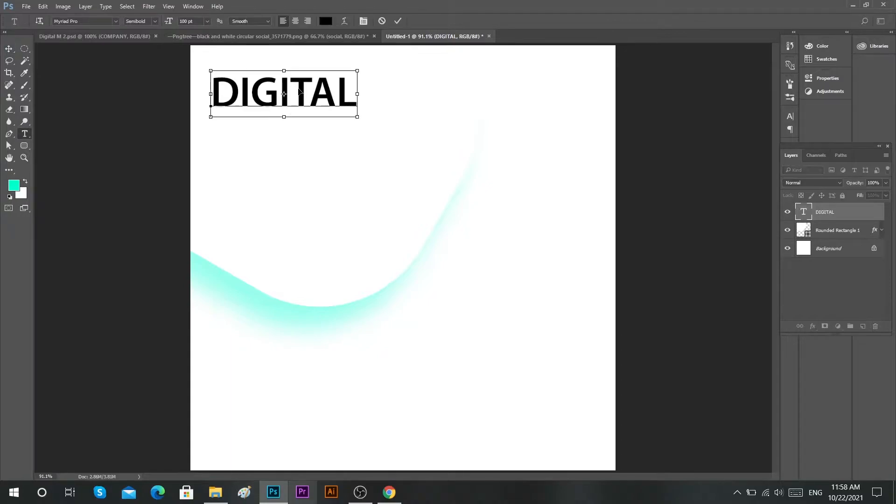
{"action": "double_click", "coordinate": [298, 86]}
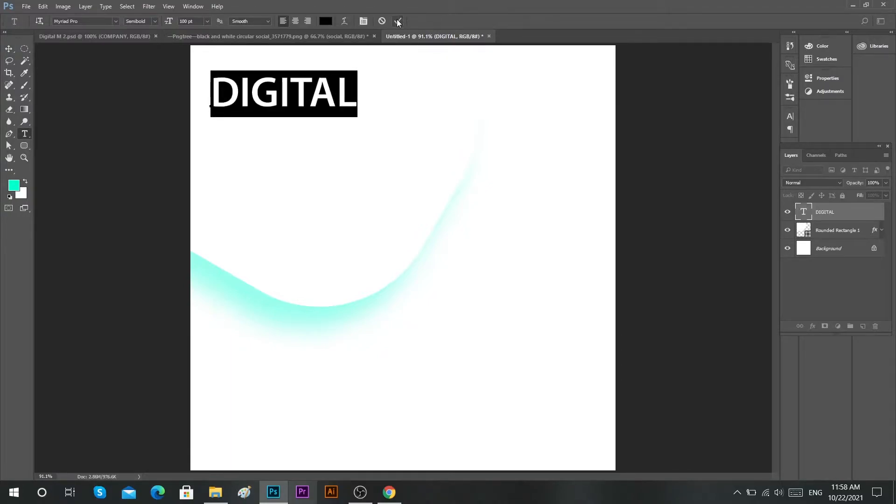
{"action": "left_click", "coordinate": [327, 22]}
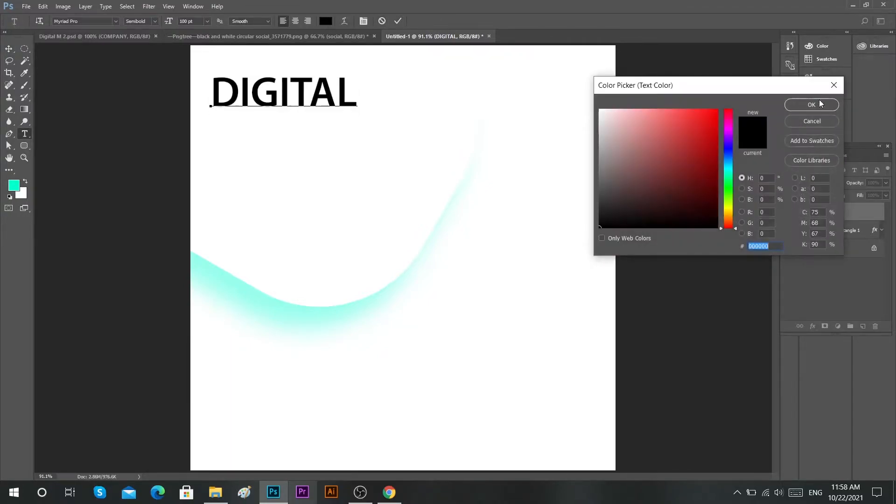
{"action": "left_click", "coordinate": [241, 286]}
{"action": "type", "text": "262626"}
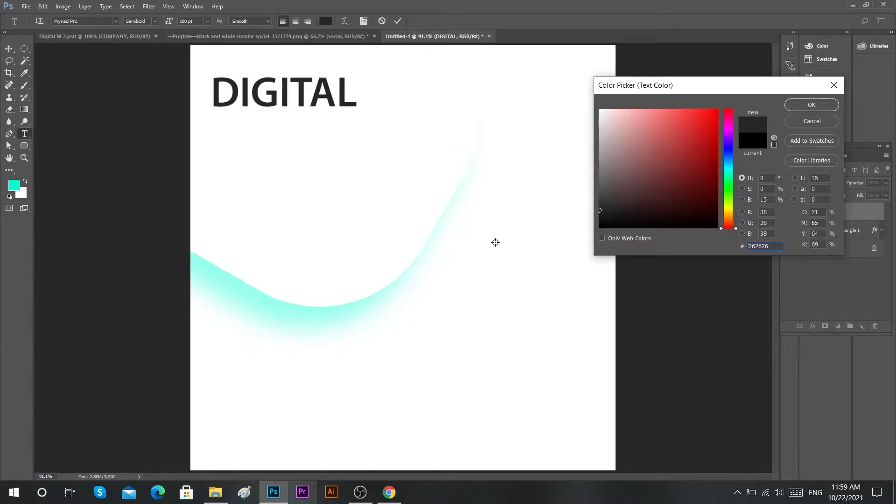
{"action": "left_click", "coordinate": [294, 307]}
{"action": "left_click_drag", "start_coordinate": [673, 111], "coordinate": [732, 102]}
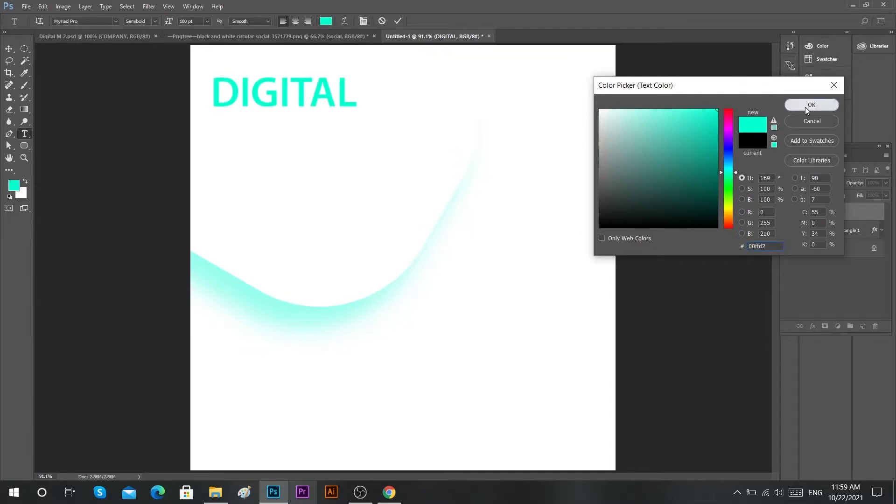
{"action": "left_click", "coordinate": [806, 107]}
{"action": "left_click", "coordinate": [397, 21]}
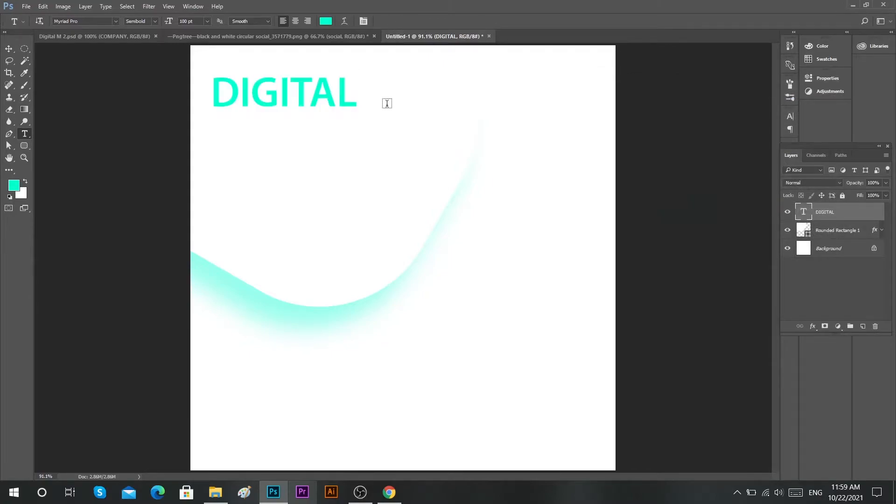
Duplicate the DIGITAL text directly below itself and replace the copy's wording with MARKETING
{"action": "key", "text": "v"}
{"action": "left_click_drag", "start_coordinate": [282, 92], "coordinate": [285, 127]}
{"action": "key", "text": "t"}
{"action": "left_click", "coordinate": [285, 127]}
{"action": "key", "text": "ctrl+a"}
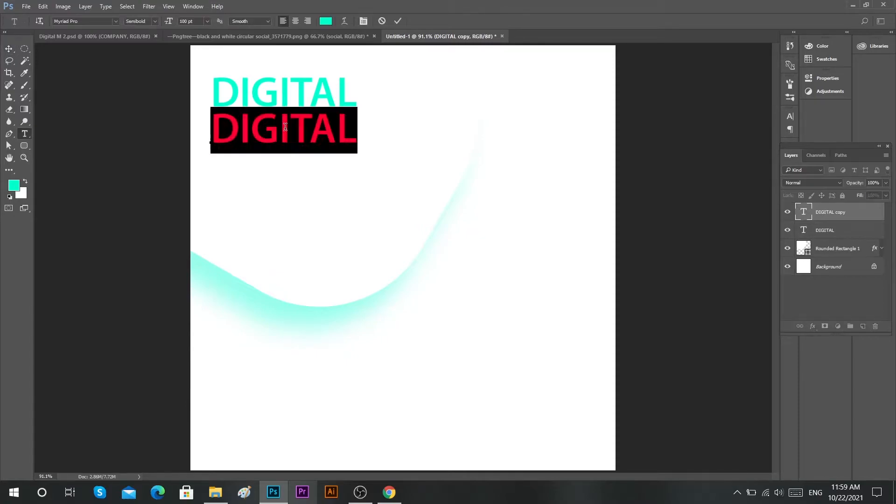
{"action": "type", "text": "MAR"}
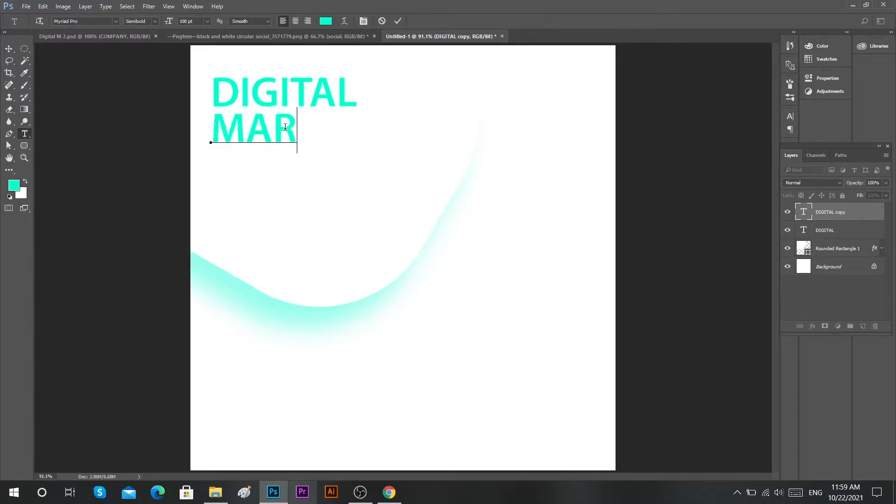
{"action": "type", "text": "KETING"}
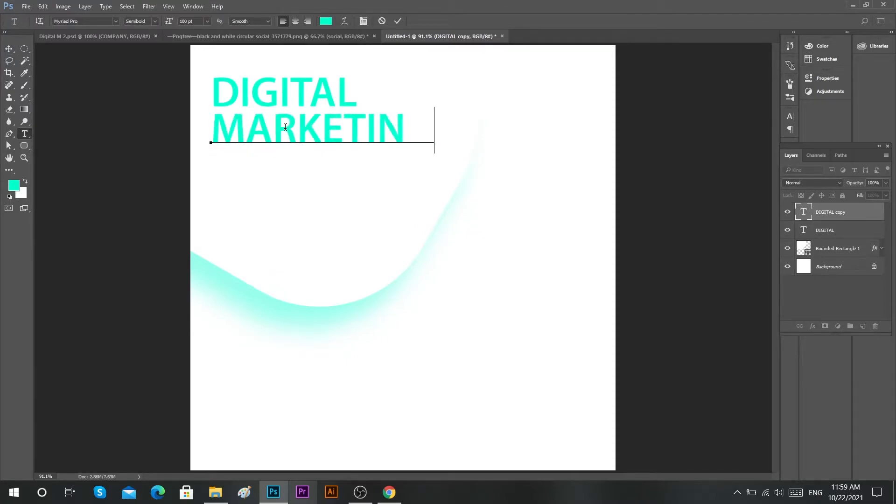
Recolor the MARKETING text to black (000000)
{"action": "key", "text": "ctrl+a"}
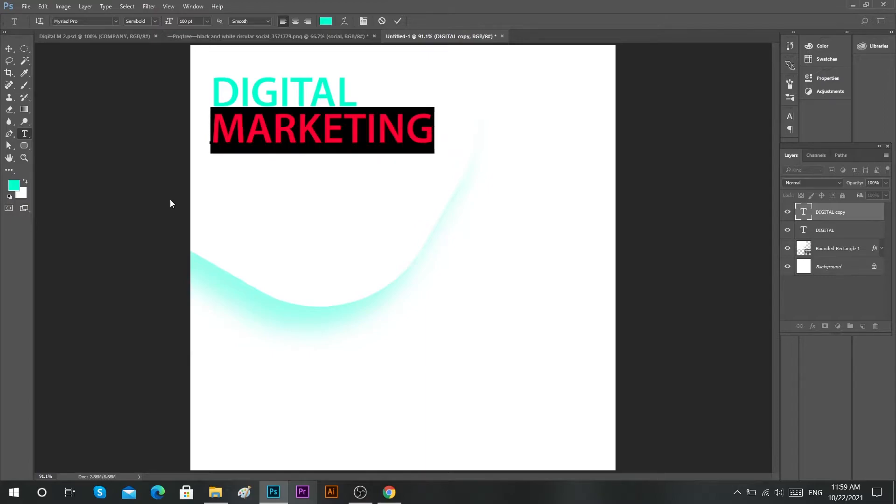
{"action": "left_click", "coordinate": [325, 21]}
{"action": "left_click", "coordinate": [538, 140]}
{"action": "left_click_drag", "start_coordinate": [605, 159], "coordinate": [588, 248]}
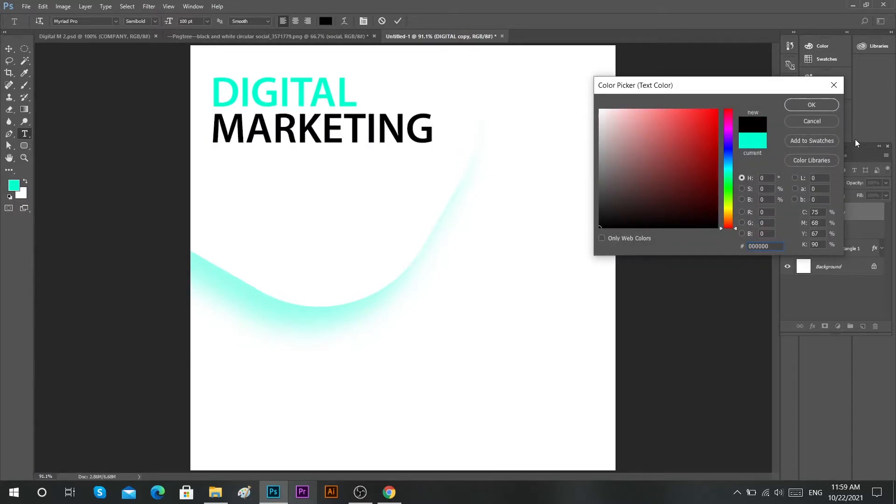
{"action": "left_click", "coordinate": [812, 105]}
{"action": "left_click", "coordinate": [396, 21]}
Duplicate the MARKETING text below itself and change the copy's wording to AGENCY
{"action": "key", "text": "v"}
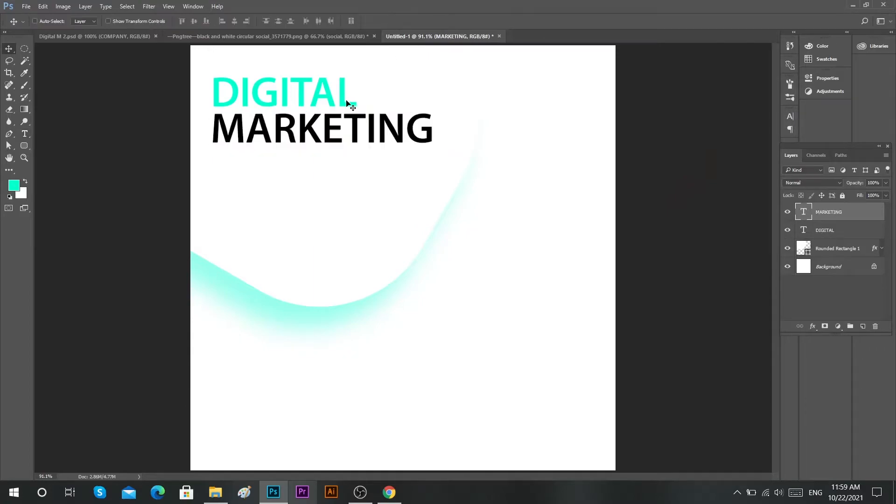
{"action": "left_click_drag", "start_coordinate": [279, 134], "coordinate": [286, 189]}
{"action": "key", "text": "t"}
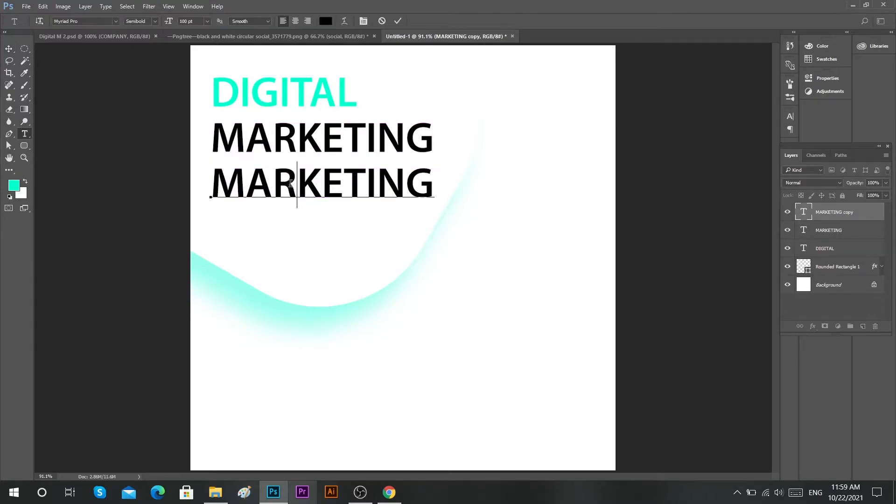
{"action": "double_click", "coordinate": [291, 183]}
{"action": "type", "text": "AGENC"}
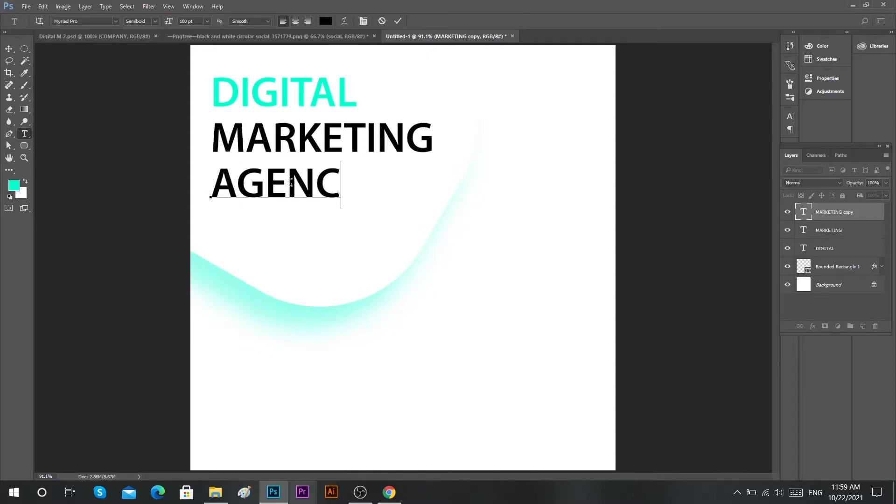
{"action": "type", "text": "Y"}
{"action": "left_click", "coordinate": [398, 21]}
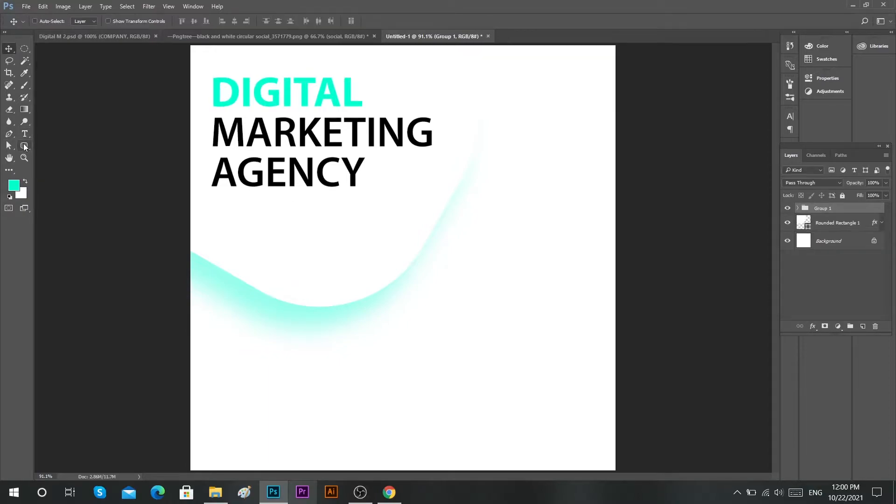
Draw a turquoise rounded rectangle about 140 × 44 px below the headline and undo the stray extra shape
{"action": "left_click", "coordinate": [25, 146]}
{"action": "left_click_drag", "start_coordinate": [264, 221], "coordinate": [327, 241]}
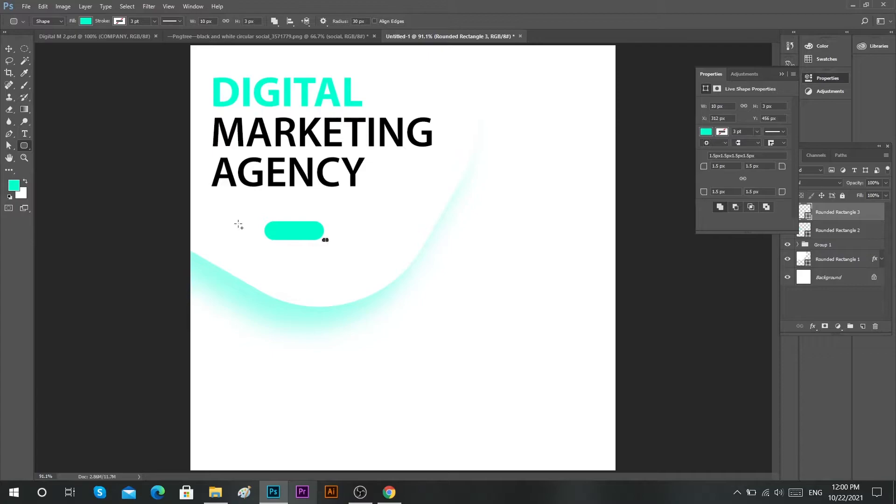
{"action": "key", "text": "ctrl+z"}
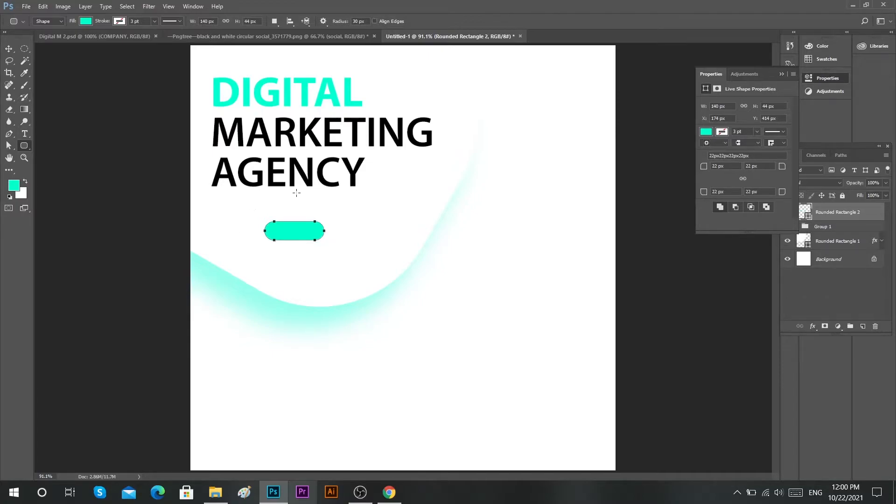
Add the text GET STARTED in white Myriad Pro Regular at 28 pt, just above the turquoise button shape
{"action": "key", "text": "t"}
{"action": "left_click", "coordinate": [296, 207]}
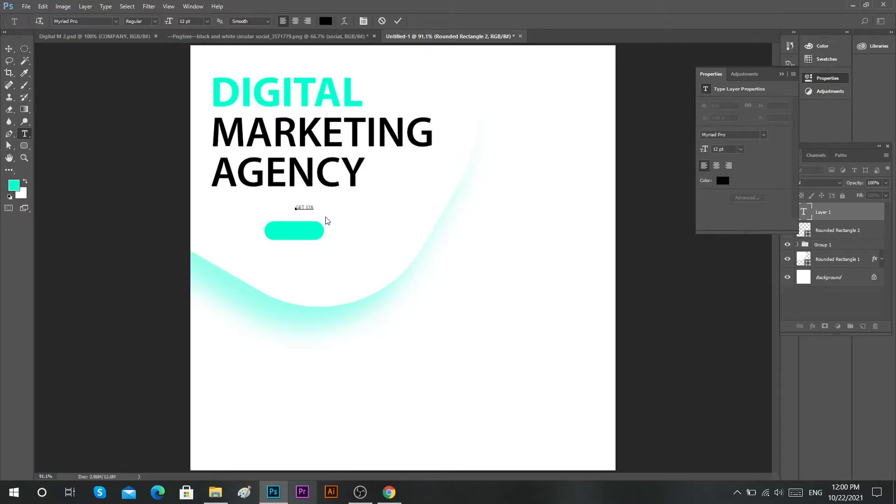
{"action": "key", "text": "ctrl+a"}
{"action": "type", "text": "28"}
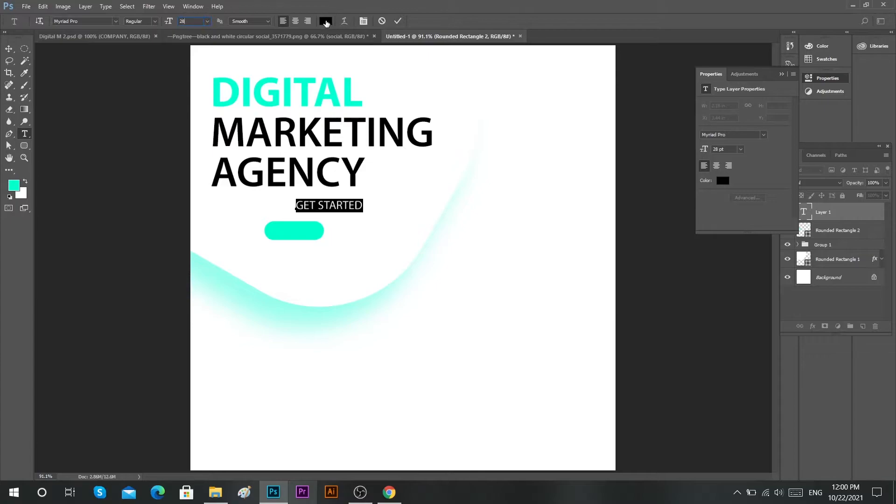
{"action": "left_click", "coordinate": [325, 23]}
{"action": "left_click", "coordinate": [503, 164]}
{"action": "left_click", "coordinate": [835, 107]}
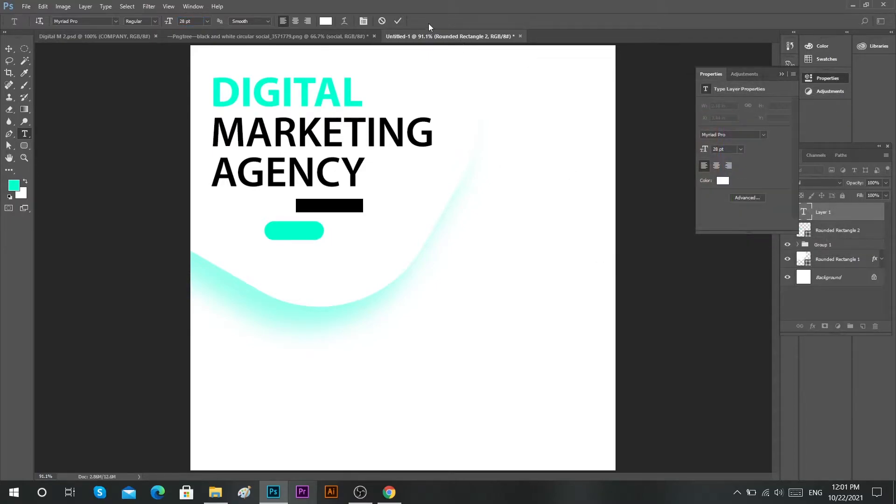
{"action": "left_click", "coordinate": [398, 21]}
Center the GET STARTED text horizontally and vertically on the turquoise button shape, using the shape's selection for alignment
{"action": "key", "text": "v"}
{"action": "left_click", "coordinate": [804, 230], "text": "ctrl"}
{"action": "left_click", "coordinate": [234, 21]}
{"action": "left_click", "coordinate": [194, 21]}
{"action": "key", "text": "ctrl+d"}
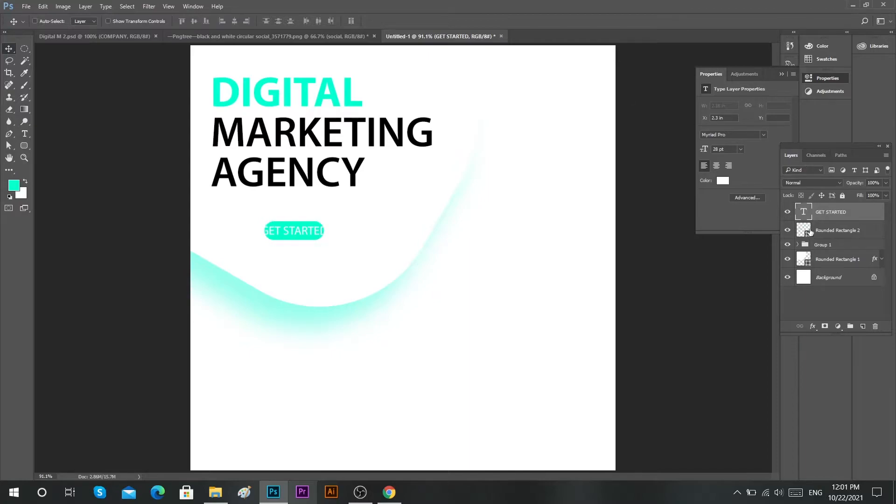
Enlarge the turquoise button shape around its center to about 180 × 57 px
{"action": "left_click", "coordinate": [811, 232]}
{"action": "key", "text": "ctrl+t"}
{"action": "left_click_drag", "start_coordinate": [324, 218], "coordinate": [333, 216]}
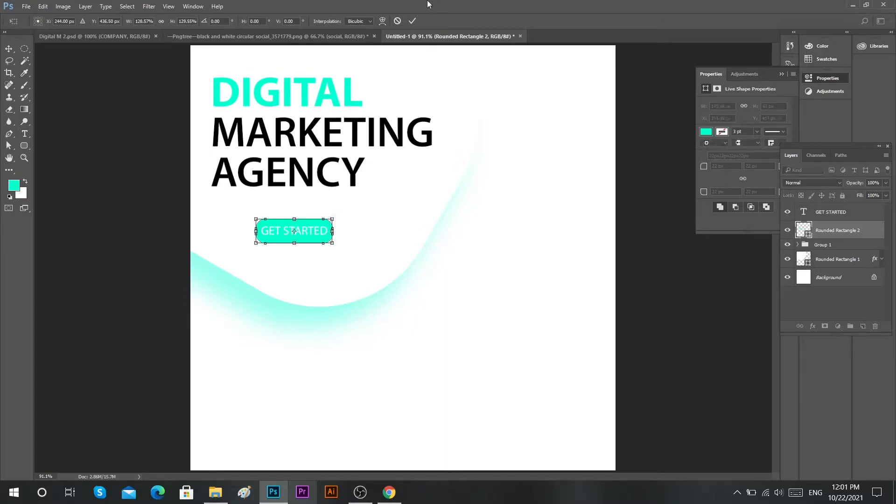
{"action": "left_click", "coordinate": [413, 22]}
Group the GET STARTED text with its button shape and move the group in line with the headline's left edge
{"action": "left_click", "coordinate": [842, 212], "text": "shift"}
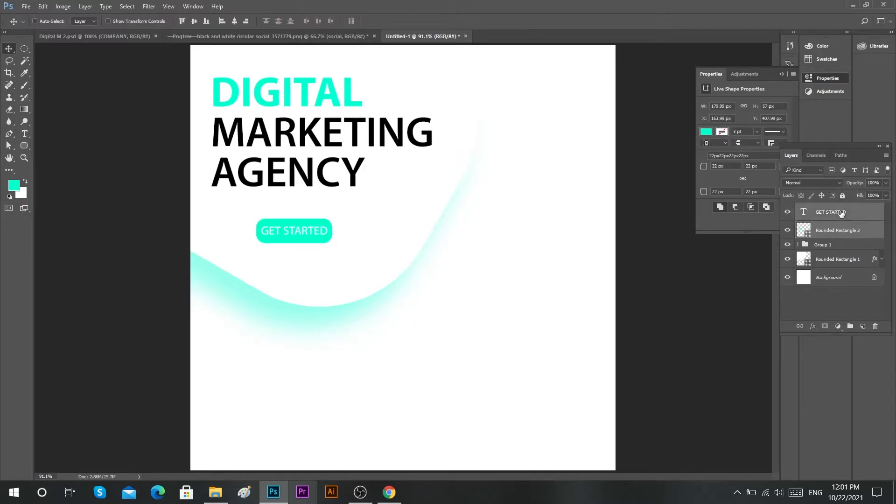
{"action": "key", "text": "ctrl+g"}
{"action": "left_click_drag", "start_coordinate": [286, 234], "coordinate": [242, 238]}
{"action": "left_click_drag", "start_coordinate": [246, 238], "coordinate": [245, 237]}
Add the text COMAPNY in black (000000) Myriad Pro Semibold at 28 pt and position it near the canvas's upper-right corner
{"action": "key", "text": "t"}
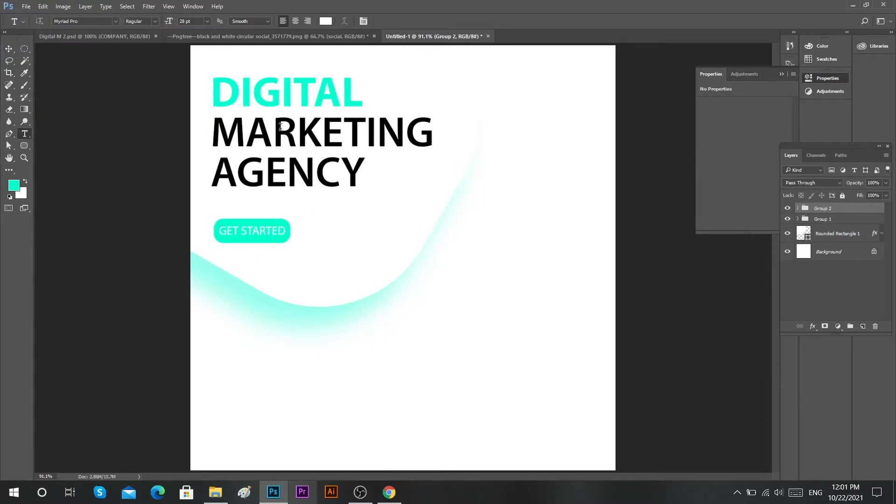
{"action": "left_click", "coordinate": [512, 91]}
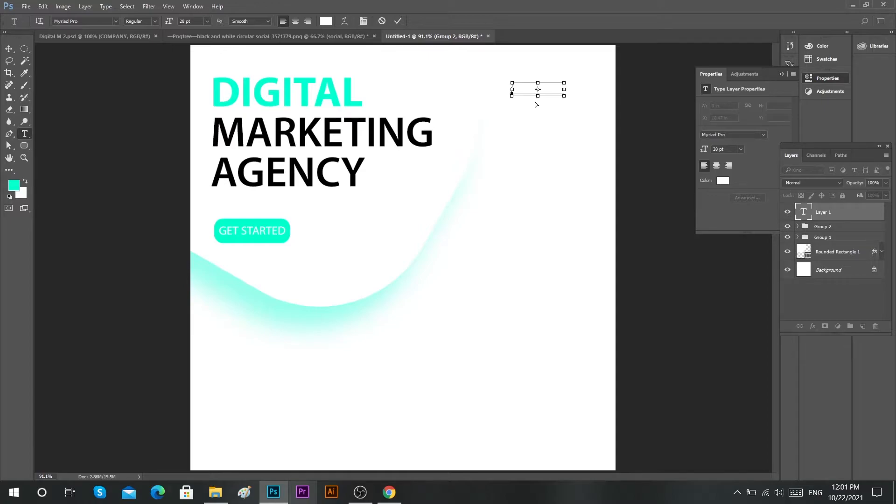
{"action": "left_click", "coordinate": [326, 21]}
{"action": "type", "text": "000000"}
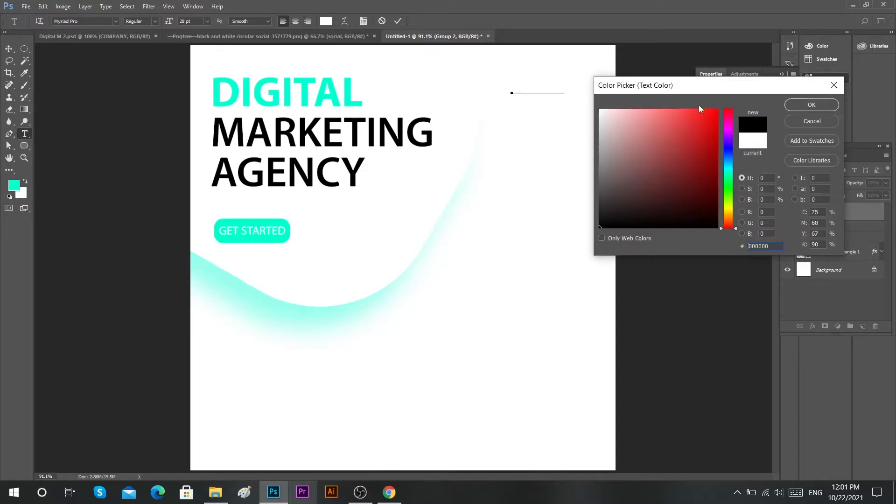
{"action": "left_click", "coordinate": [810, 106]}
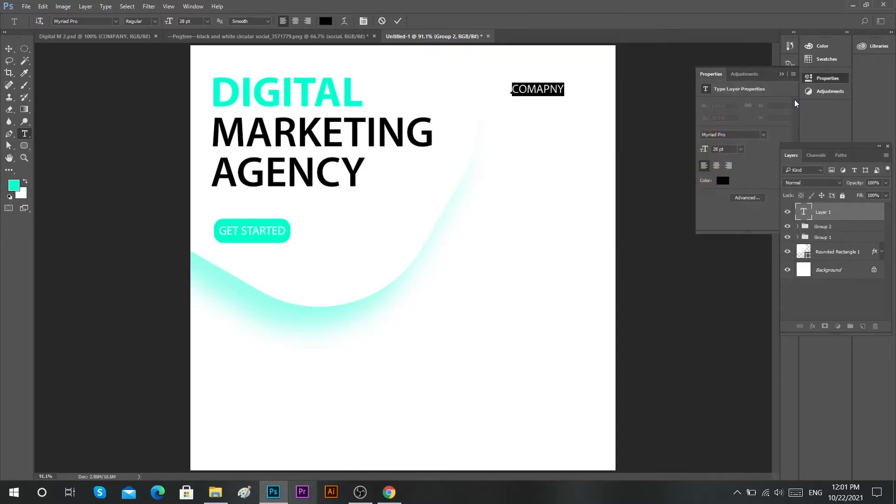
{"action": "left_click", "coordinate": [148, 21]}
{"action": "left_click", "coordinate": [140, 80]}
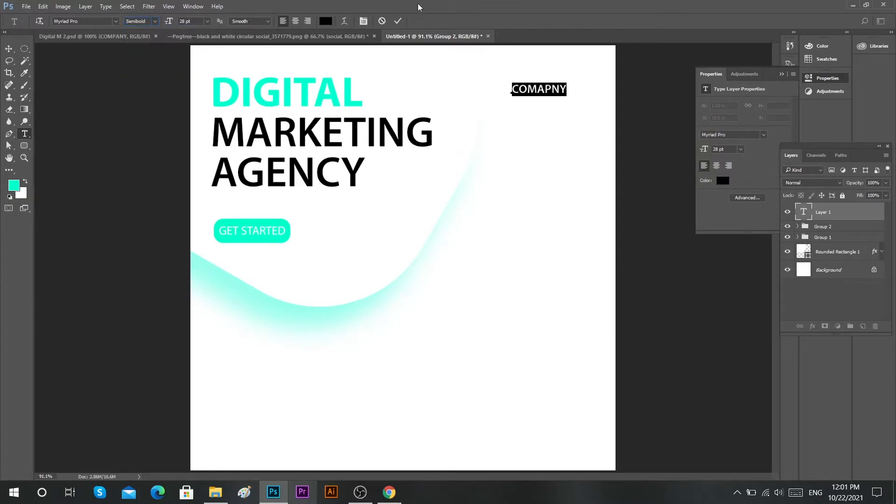
{"action": "left_click", "coordinate": [398, 21]}
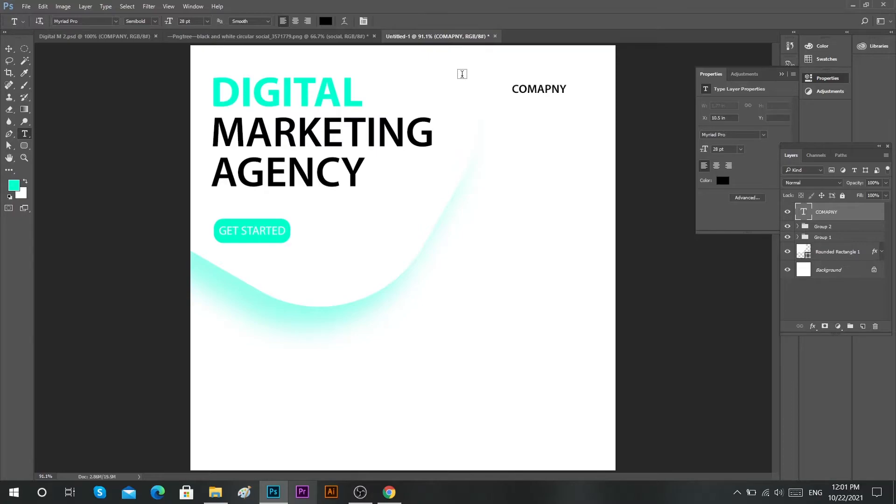
{"action": "key", "text": "v"}
{"action": "left_click_drag", "start_coordinate": [547, 93], "coordinate": [584, 83]}
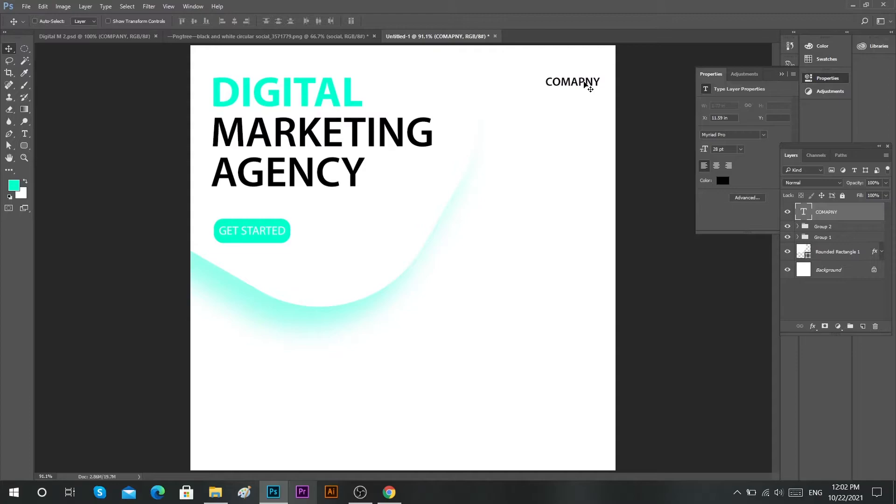
Add a black period at 100 pt below the COMAPNY text as a decorative dot
{"action": "key", "text": "t"}
{"action": "left_click", "coordinate": [541, 140]}
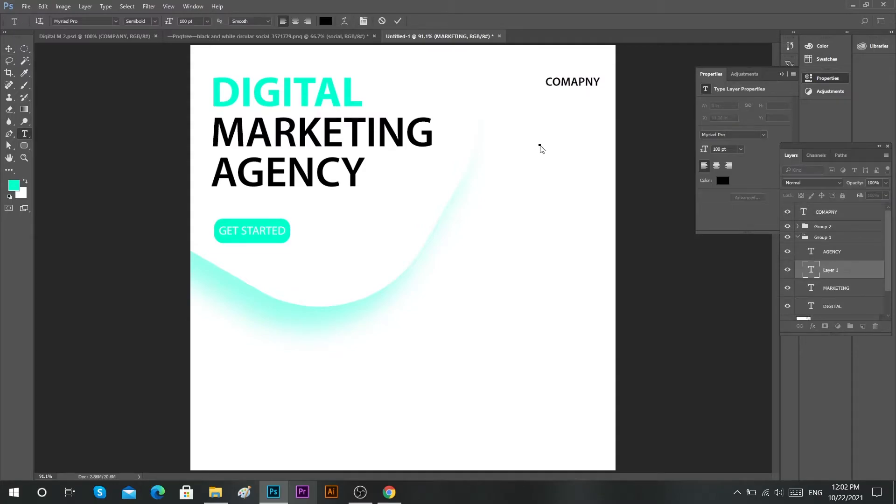
{"action": "type", "text": "."}
{"action": "left_click", "coordinate": [398, 21]}
Move the dot to the left and duplicate it into a horizontal, evenly spaced row of four dots
{"action": "key", "text": "v"}
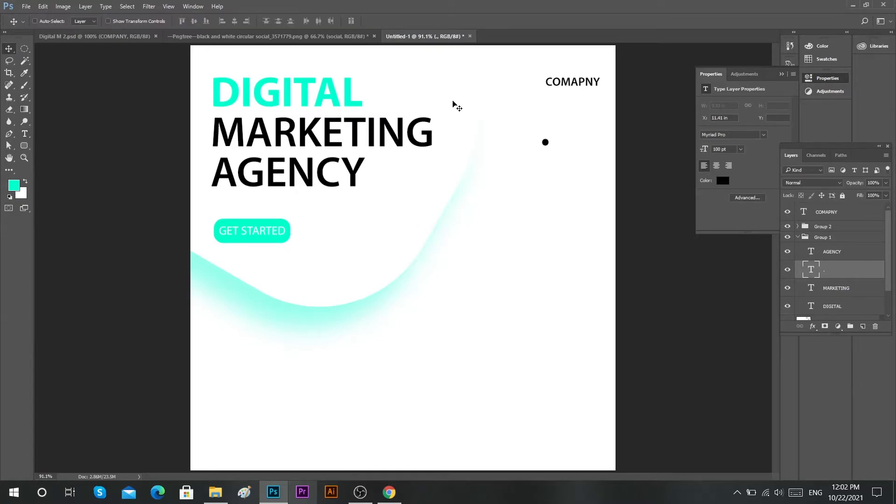
{"action": "left_click_drag", "start_coordinate": [544, 143], "coordinate": [507, 150]}
{"action": "left_click_drag", "start_coordinate": [506, 147], "coordinate": [518, 144]}
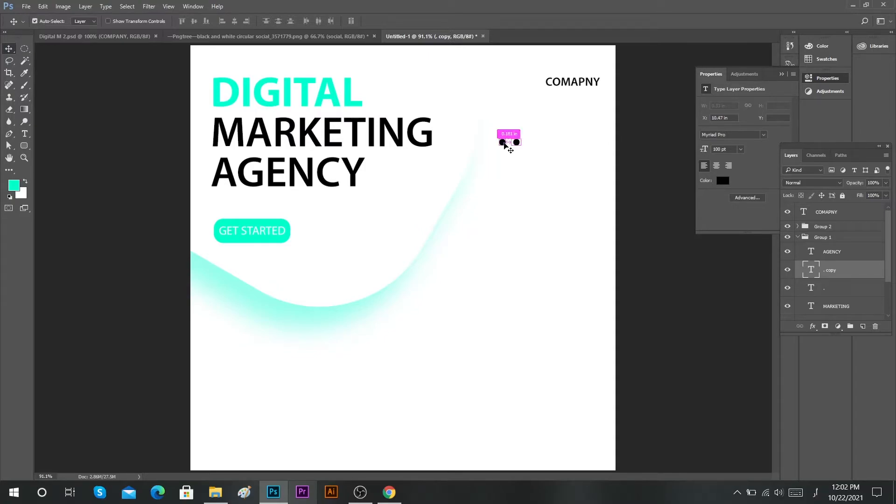
{"action": "left_click", "coordinate": [504, 143], "text": "ctrl+shift"}
{"action": "left_click_drag", "start_coordinate": [517, 146], "coordinate": [547, 147]}
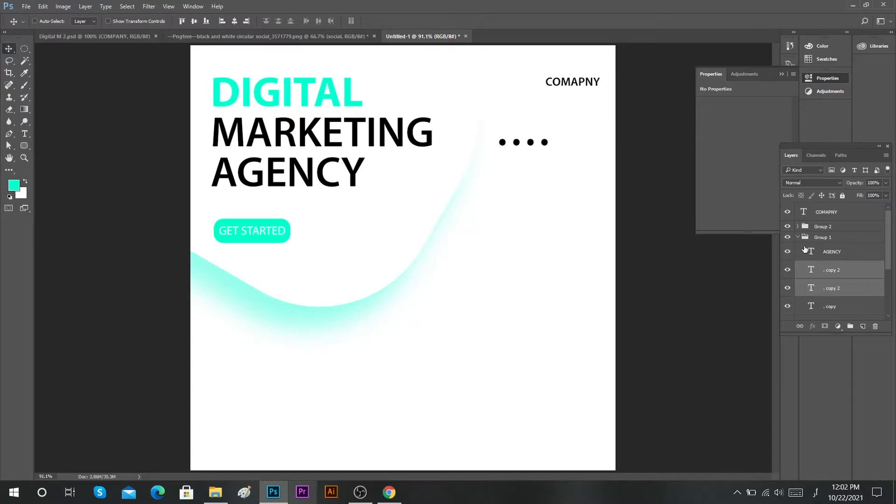
Move all four dot layers out of the headline group to just below the COMAPNY layer and collapse the group
{"action": "left_click_drag", "start_coordinate": [844, 280], "coordinate": [833, 218]}
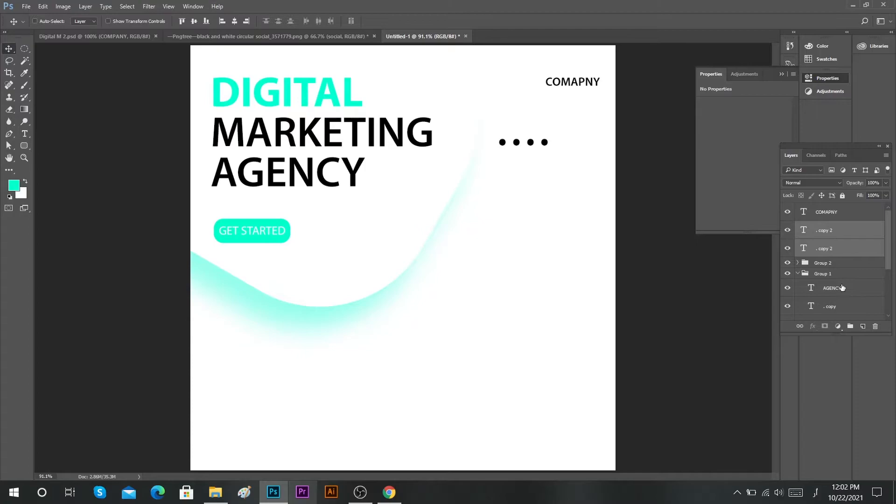
{"action": "key", "text": "ctrl+z"}
{"action": "left_click", "coordinate": [829, 273]}
{"action": "scroll", "coordinate": [839, 297], "scroll_direction": "down", "scroll_amount": 1}
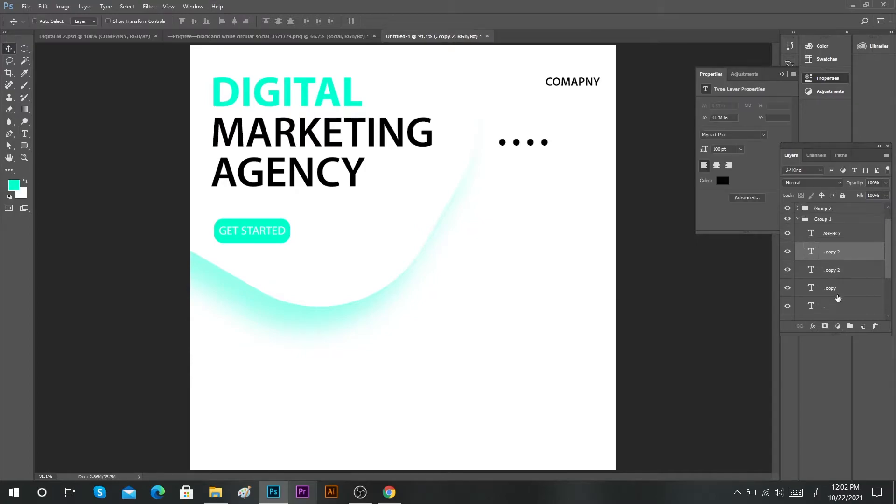
{"action": "left_click", "coordinate": [839, 309], "text": "shift"}
{"action": "scroll", "coordinate": [833, 262], "scroll_direction": "up", "scroll_amount": 1}
{"action": "left_click_drag", "start_coordinate": [830, 273], "coordinate": [827, 220]}
{"action": "left_click", "coordinate": [799, 311]}
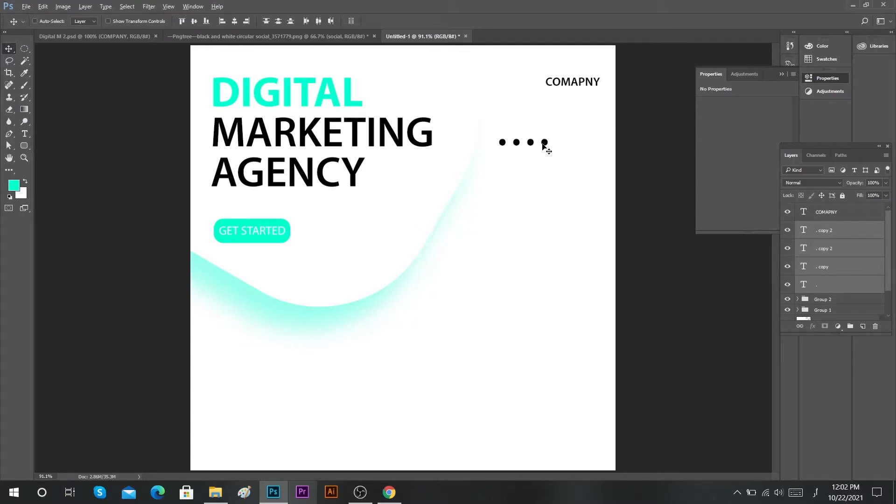
Duplicate the row of dots downward three times at even spacing to form a four-by-four grid
{"action": "left_click_drag", "start_coordinate": [544, 146], "coordinate": [551, 188]}
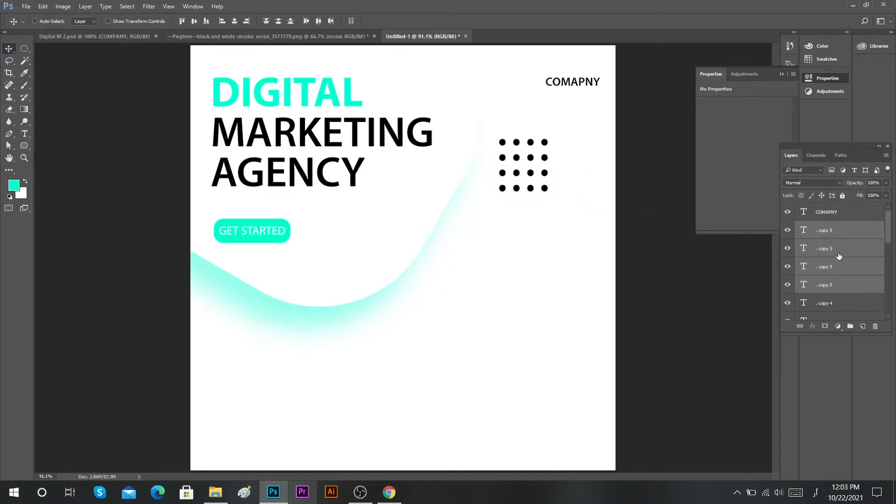
Select the four dot layers of the grid's second row and shift them left by one dot spacing
{"action": "scroll", "coordinate": [839, 256], "scroll_direction": "down", "scroll_amount": 5}
{"action": "scroll", "coordinate": [831, 254], "scroll_direction": "down", "scroll_amount": 2}
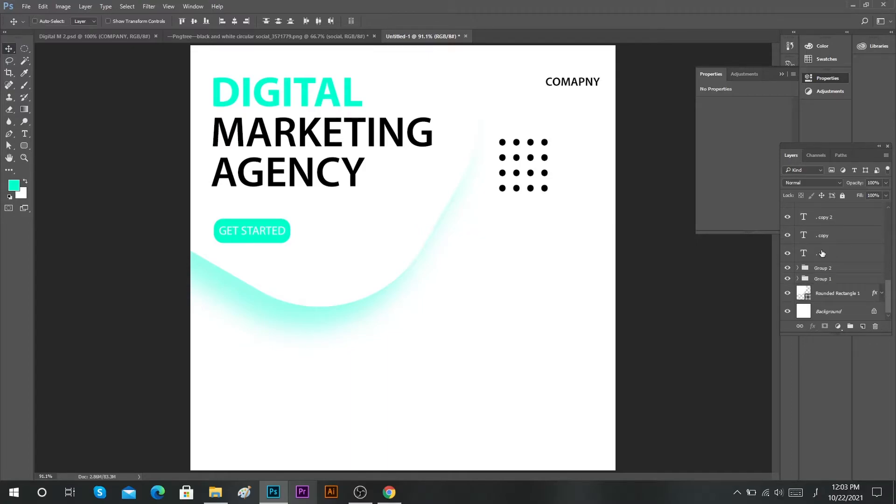
{"action": "left_click", "coordinate": [822, 254]}
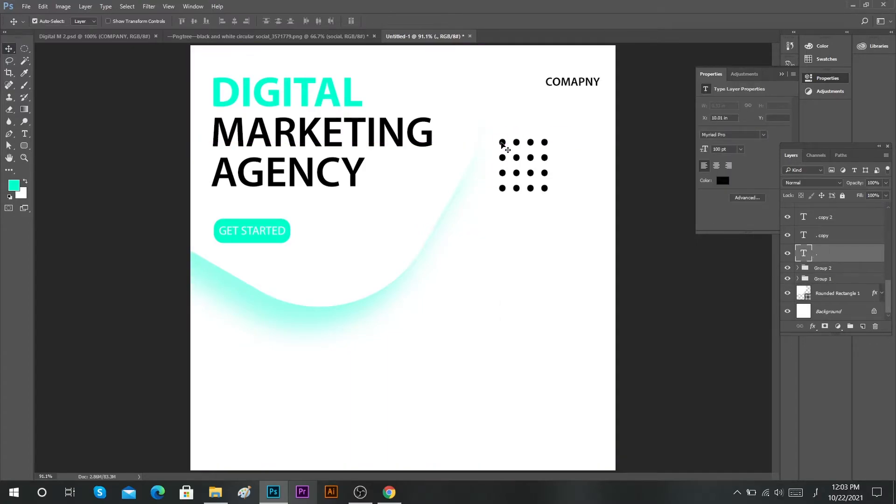
{"action": "left_click", "coordinate": [503, 159]}
{"action": "scroll", "coordinate": [857, 278], "scroll_direction": "up", "scroll_amount": 2}
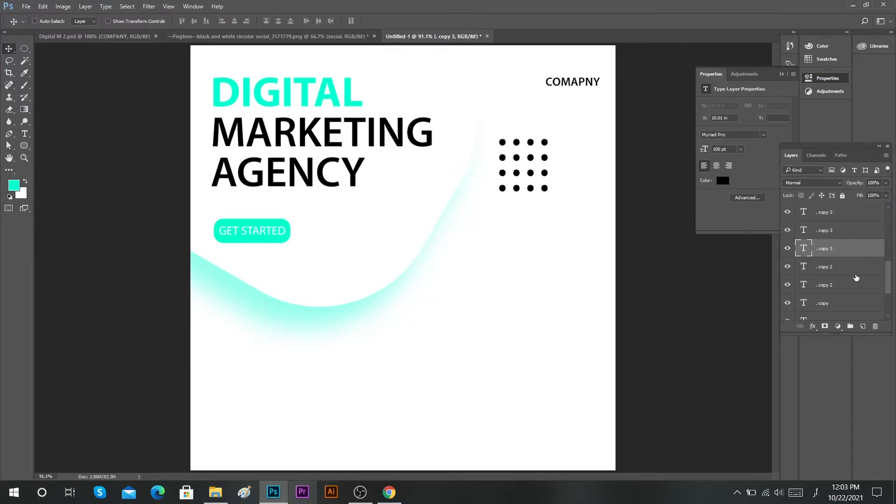
{"action": "scroll", "coordinate": [856, 278], "scroll_direction": "up", "scroll_amount": 2}
{"action": "left_click", "coordinate": [843, 234], "text": "shift"}
{"action": "mouse_move", "coordinate": [537, 160]}
{"action": "left_mouse_down"}
{"action": "mouse_move", "coordinate": [551, 163]}
{"action": "mouse_move", "coordinate": [524, 167]}
{"action": "left_mouse_up"}
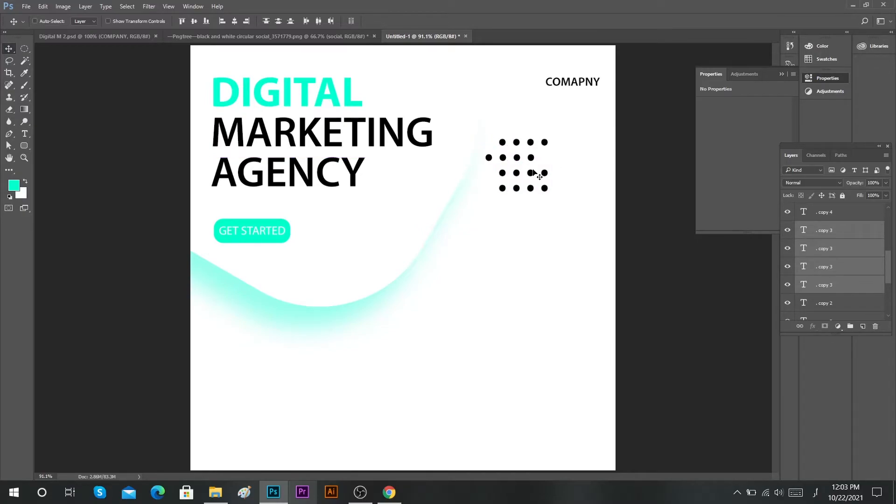
Group all the dot layers of the pattern into a single layer group
{"action": "scroll", "coordinate": [834, 238], "scroll_direction": "up", "scroll_amount": 3}
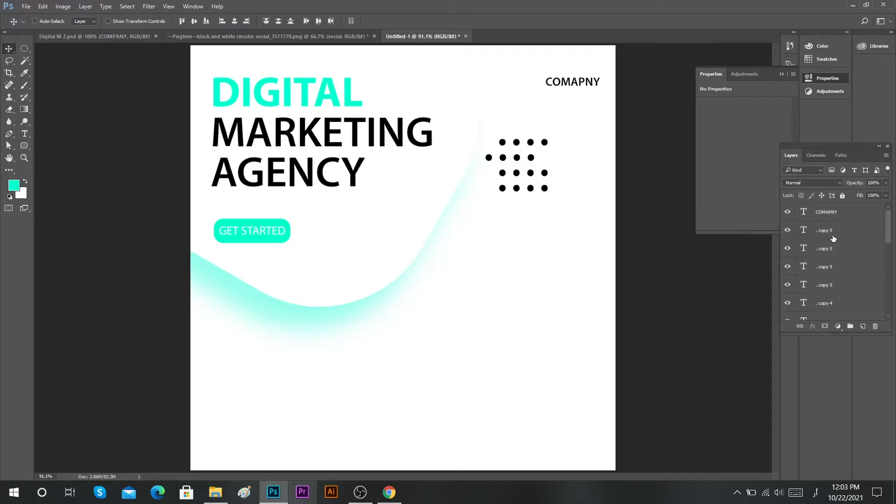
{"action": "left_click", "coordinate": [831, 236]}
{"action": "scroll", "coordinate": [830, 247], "scroll_direction": "down", "scroll_amount": 5}
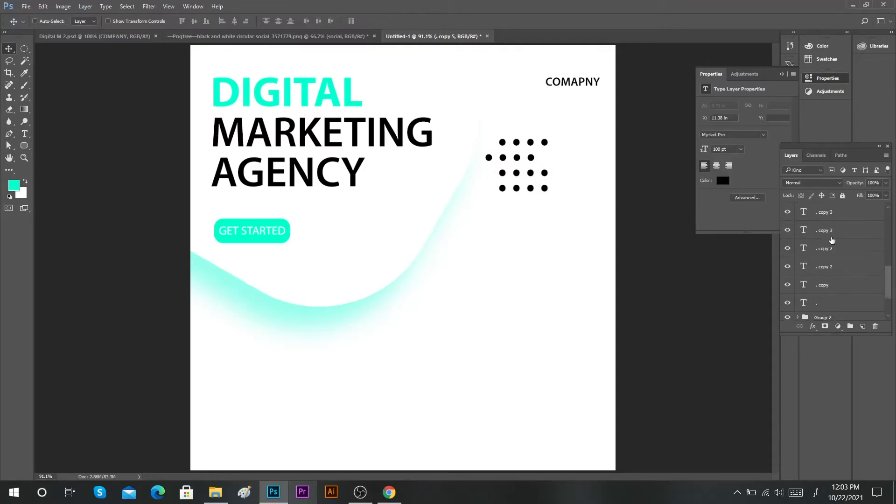
{"action": "left_click", "coordinate": [828, 258], "text": "shift"}
{"action": "key", "text": "ctrl+g"}
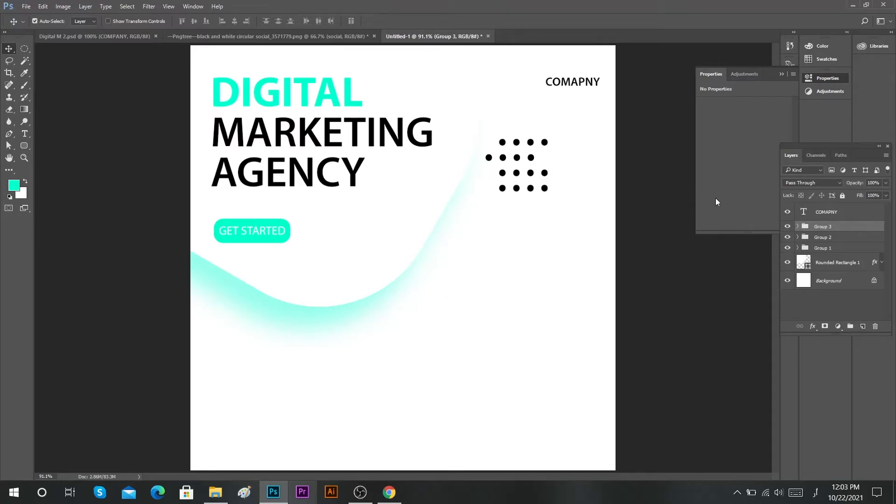
Rotate the dot pattern group to -45° and position it directly below the COMAPNY text near the canvas edge
{"action": "key", "text": "ctrl+t"}
{"action": "left_click_drag", "start_coordinate": [574, 163], "coordinate": [583, 188]}
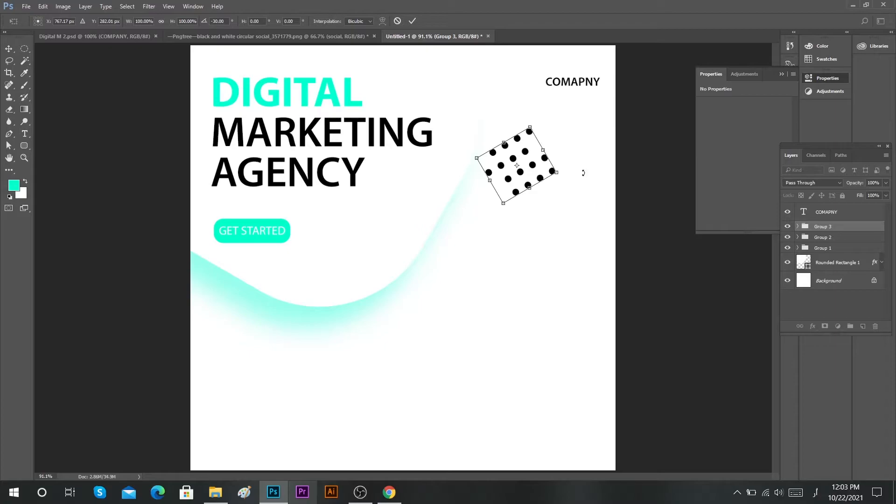
{"action": "left_click_drag", "start_coordinate": [576, 176], "coordinate": [579, 145]}
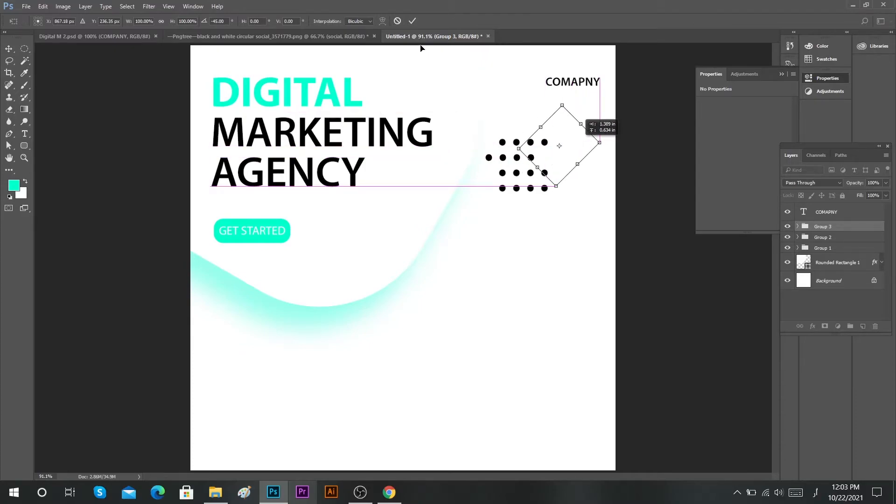
{"action": "left_click", "coordinate": [412, 21]}
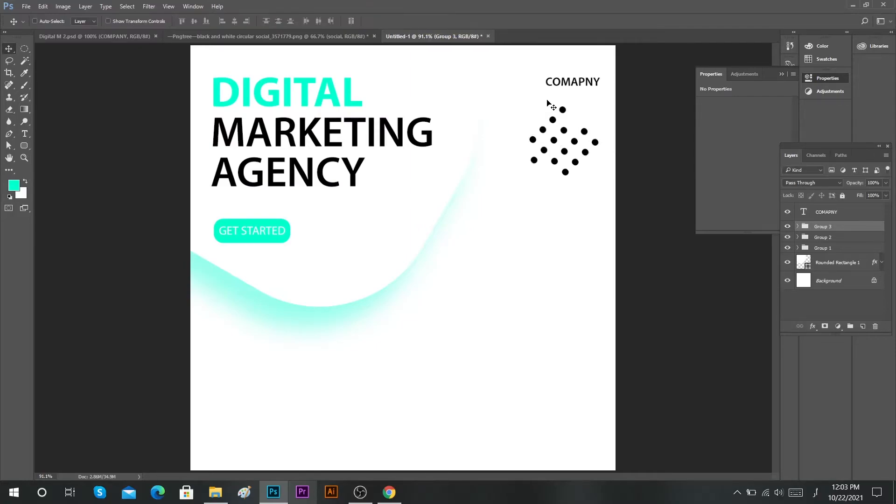
{"action": "left_click_drag", "start_coordinate": [568, 139], "coordinate": [574, 139]}
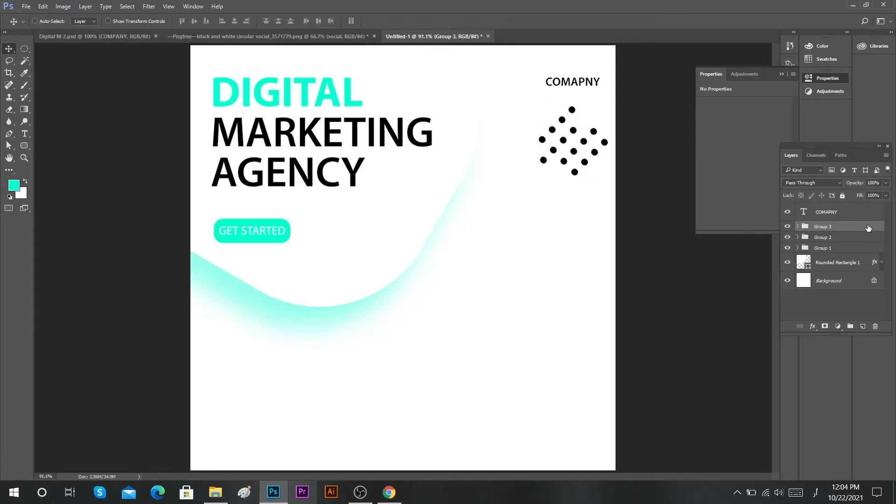
Apply a Color Overlay to the dot group using the turquoise sampled from the DIGITAL headline, and collapse its effects list
{"action": "double_click", "coordinate": [868, 228]}
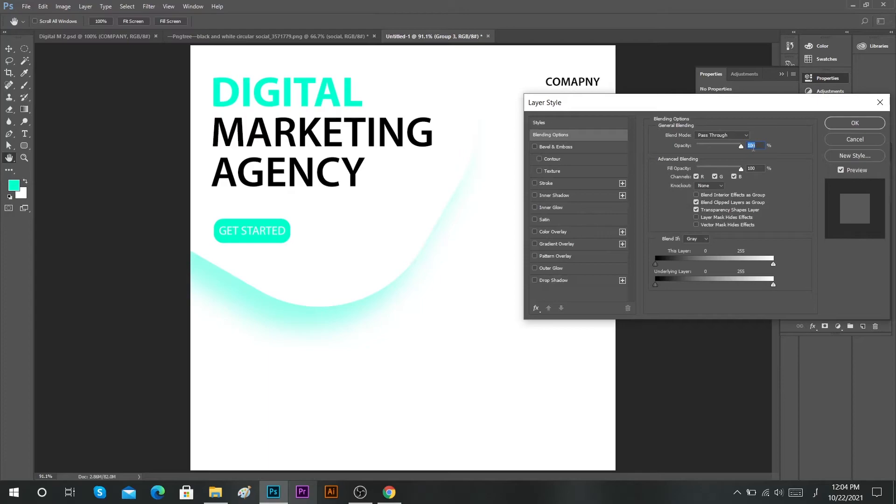
{"action": "left_click", "coordinate": [535, 232]}
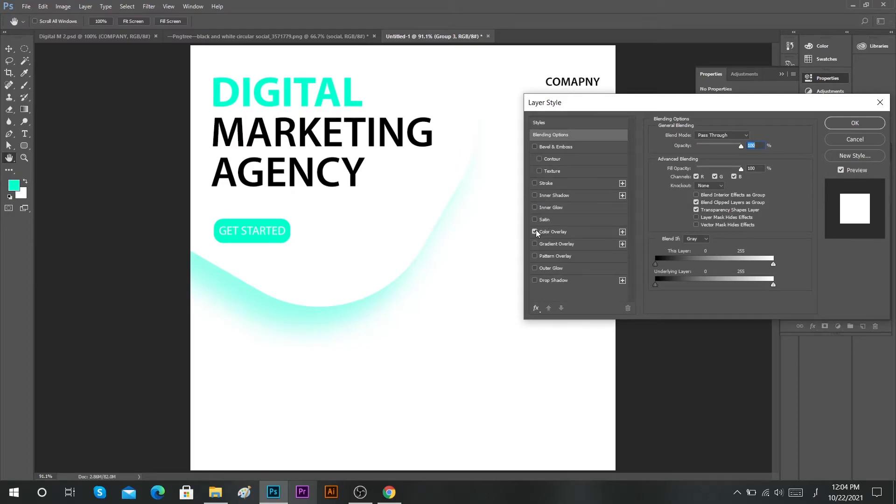
{"action": "left_click", "coordinate": [573, 233]}
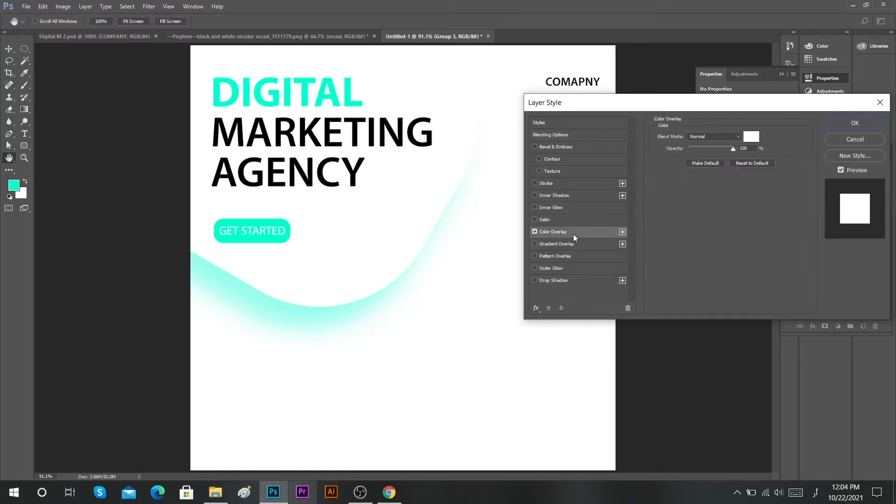
{"action": "left_click", "coordinate": [752, 138]}
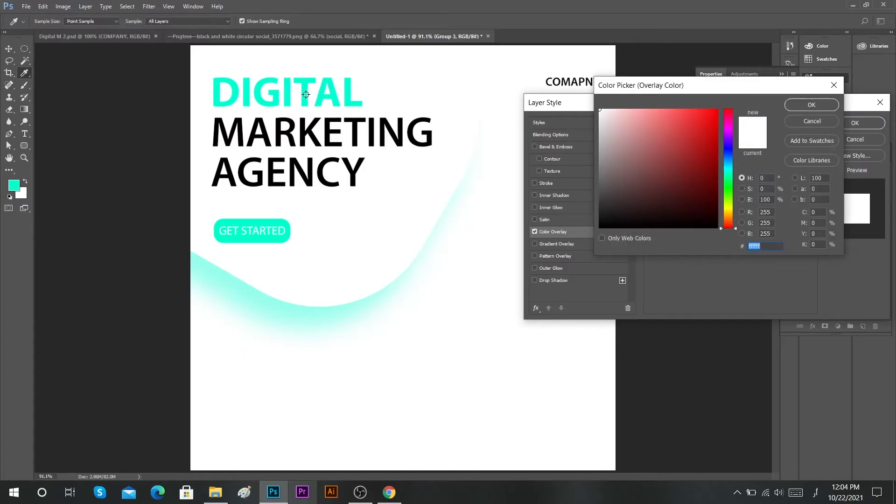
{"action": "left_click", "coordinate": [320, 96]}
{"action": "left_click", "coordinate": [811, 105]}
{"action": "left_click", "coordinate": [855, 124]}
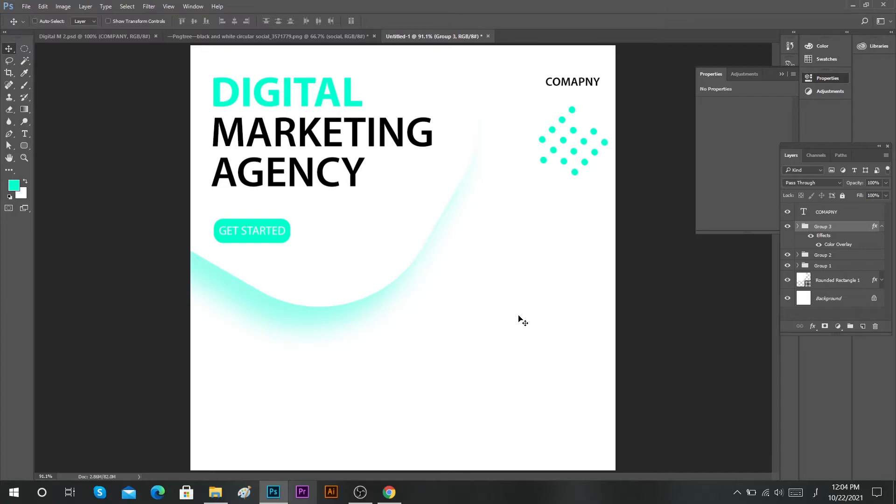
{"action": "left_click", "coordinate": [882, 227]}
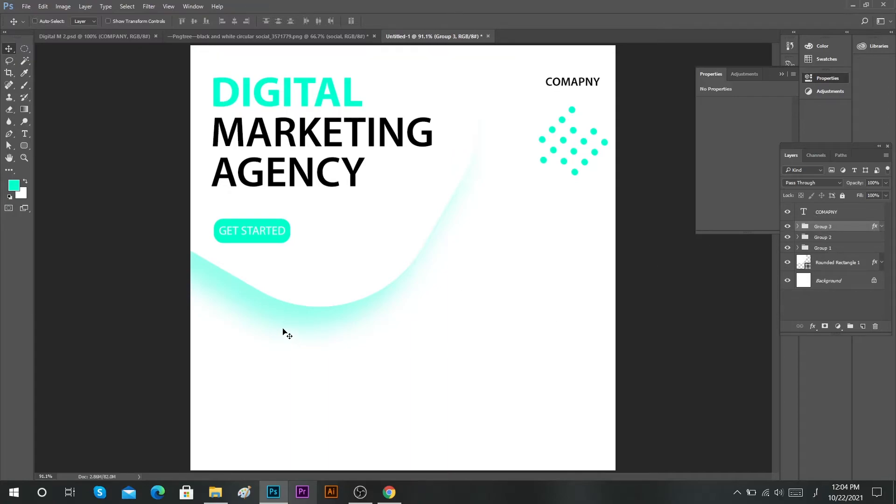
Draw a closed turquoise wave shape about 1099 × 384 px with the Pen tool, rising from the canvas's lower-left corner to its right edge
{"action": "scroll", "coordinate": [288, 322], "scroll_direction": "down", "scroll_amount": 1}
{"action": "left_click", "coordinate": [9, 133]}
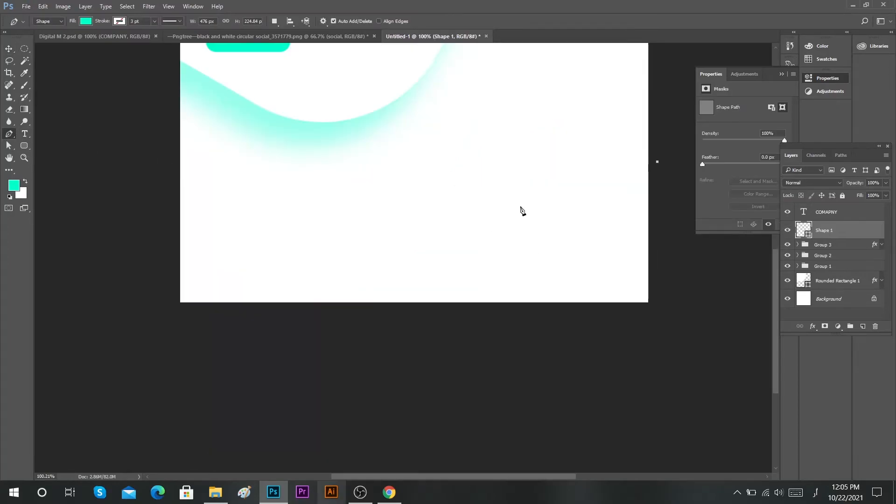
{"action": "left_click_drag", "start_coordinate": [509, 209], "coordinate": [431, 276]}
{"action": "left_click_drag", "start_coordinate": [172, 308], "coordinate": [90, 377]}
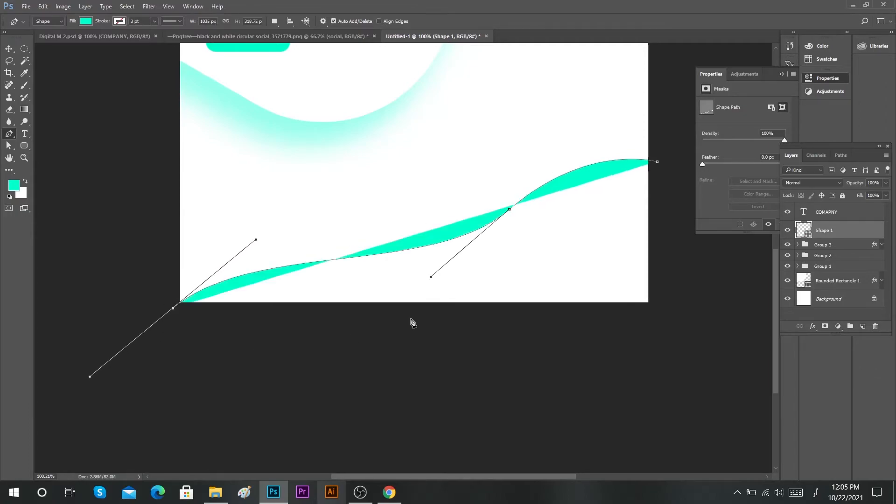
{"action": "left_click_drag", "start_coordinate": [432, 279], "coordinate": [401, 300]}
{"action": "left_click", "coordinate": [679, 308]}
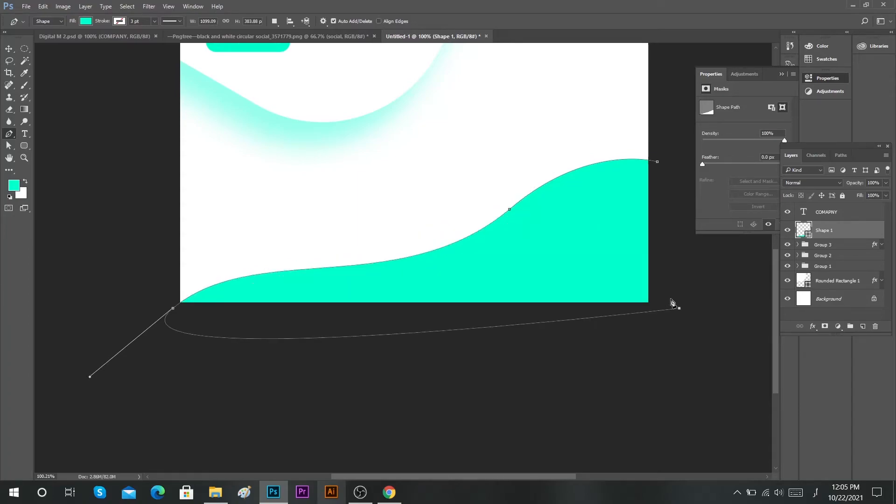
{"action": "left_click", "coordinate": [657, 162]}
{"action": "left_click", "coordinate": [13, 52]}
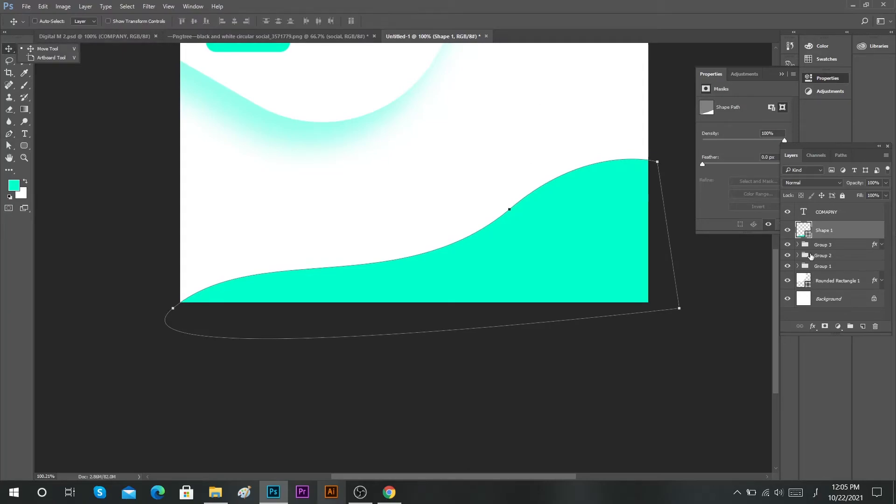
Add a Gradient Overlay to the wave shape using the blue preset Blue 41 - 3D
{"action": "left_click", "coordinate": [851, 232]}
{"action": "double_click", "coordinate": [851, 231]}
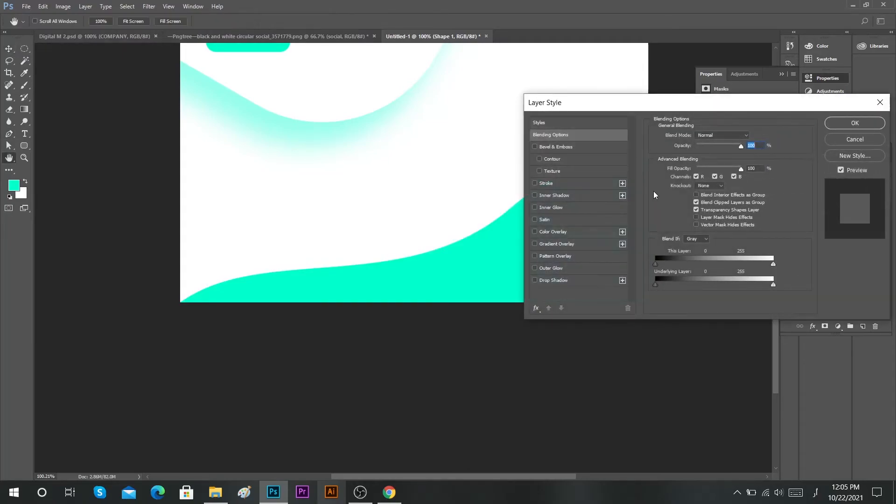
{"action": "left_click", "coordinate": [568, 244]}
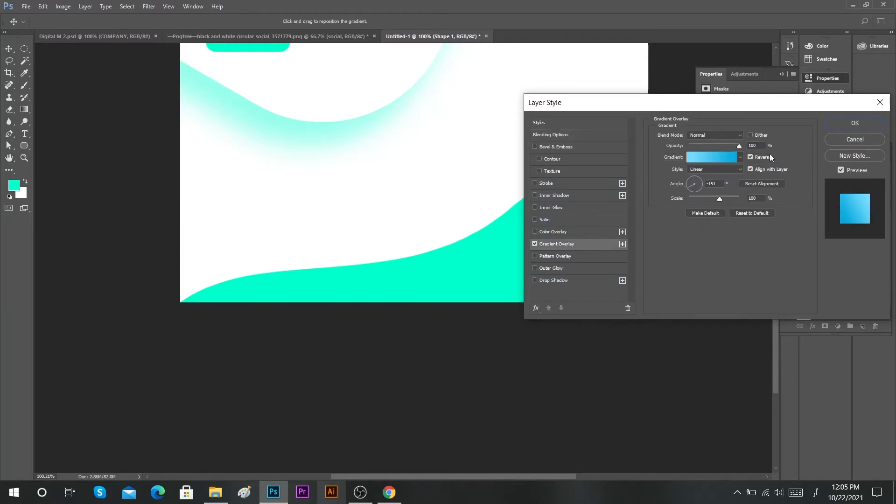
{"action": "left_click", "coordinate": [711, 157]}
{"action": "scroll", "coordinate": [806, 153], "scroll_direction": "down", "scroll_amount": 10}
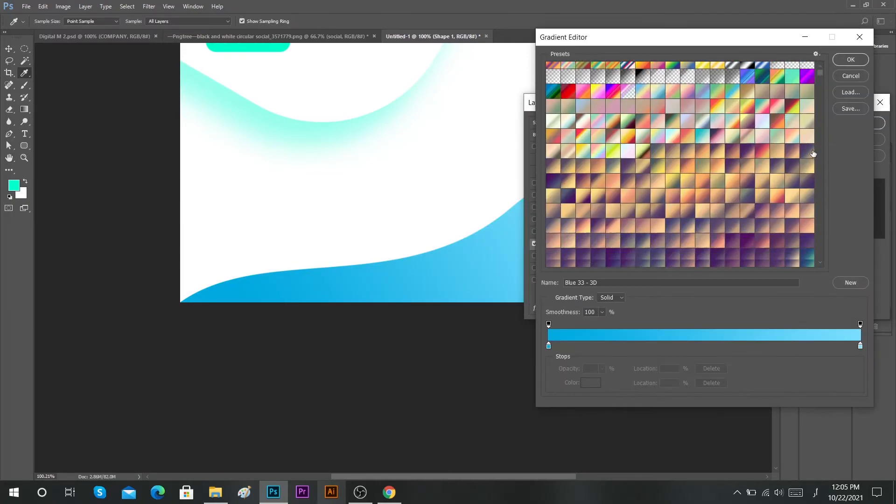
{"action": "scroll", "coordinate": [811, 133], "scroll_direction": "down", "scroll_amount": 15}
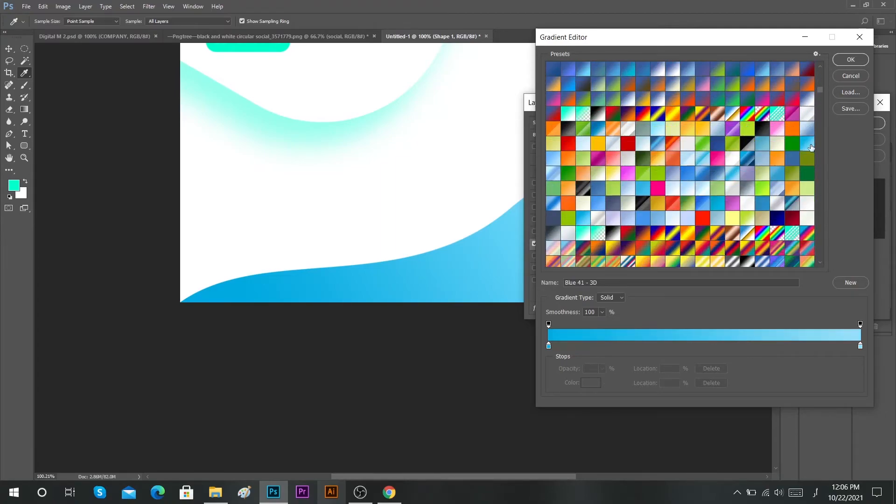
{"action": "left_click", "coordinate": [844, 61]}
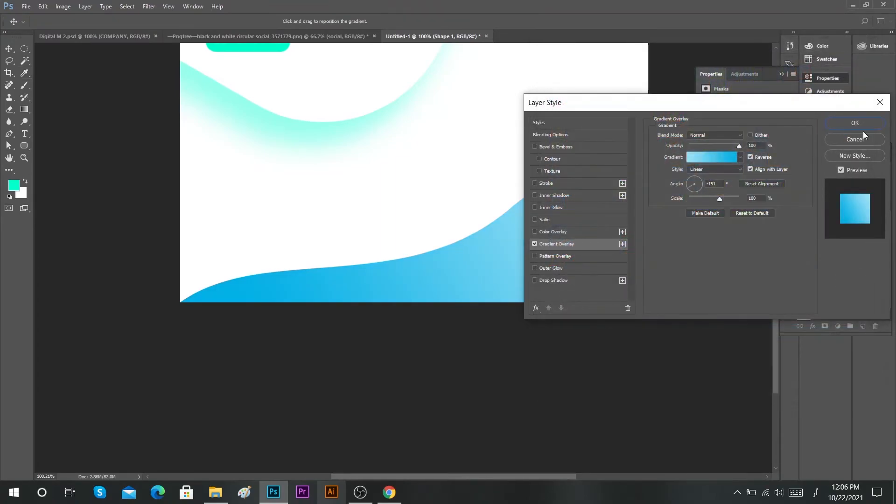
{"action": "left_click", "coordinate": [847, 123]}
{"action": "right_click", "coordinate": [466, 182]}
{"action": "left_click", "coordinate": [478, 179]}
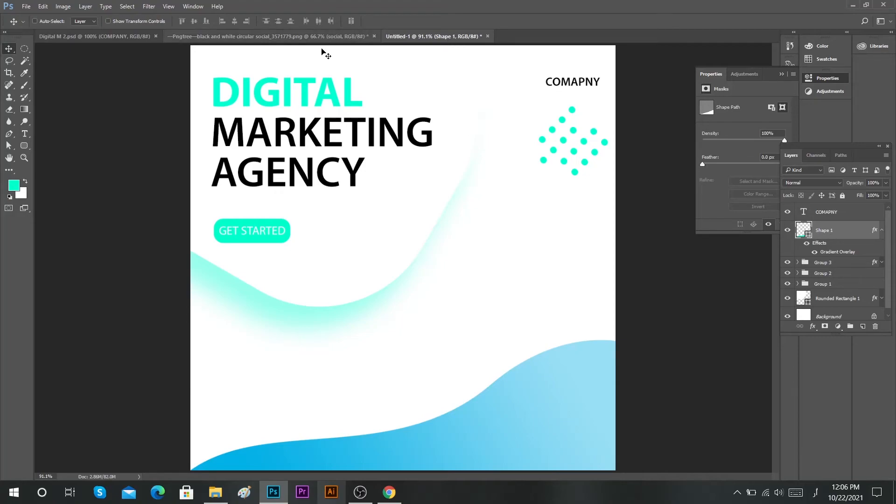
Place the Daco_5263295 image of the woman from the Others folder in File Explorer into the Photoshop post
{"action": "left_click", "coordinate": [216, 493]}
{"action": "scroll", "coordinate": [385, 391], "scroll_direction": "up", "scroll_amount": 3}
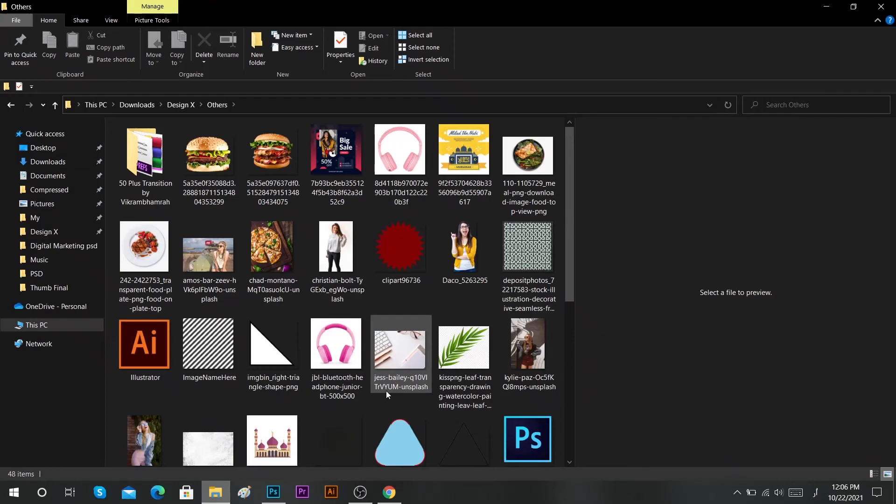
{"action": "left_click", "coordinate": [464, 252]}
{"action": "left_click_drag", "start_coordinate": [465, 252], "coordinate": [464, 350]}
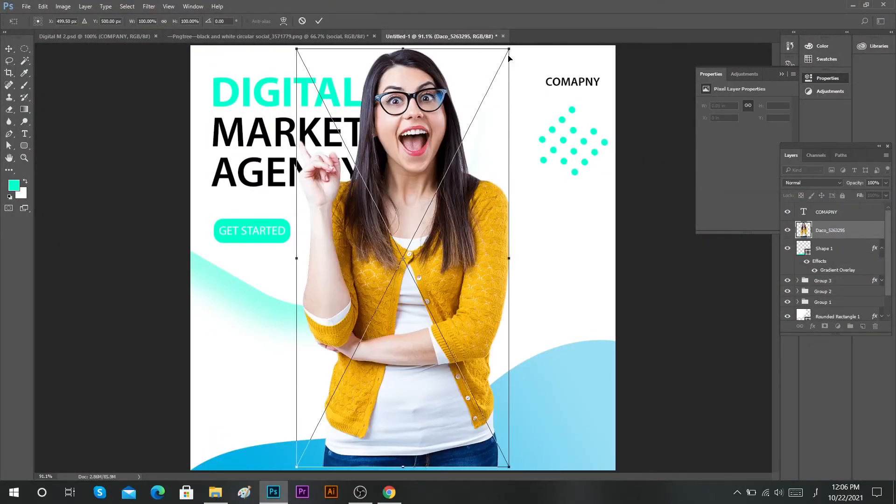
Scale the woman's photo to about 74%, place it in the canvas's lower-right corner, and move the blue wave up slightly
{"action": "left_click_drag", "start_coordinate": [511, 51], "coordinate": [490, 90]}
{"action": "left_click_drag", "start_coordinate": [437, 253], "coordinate": [554, 383]}
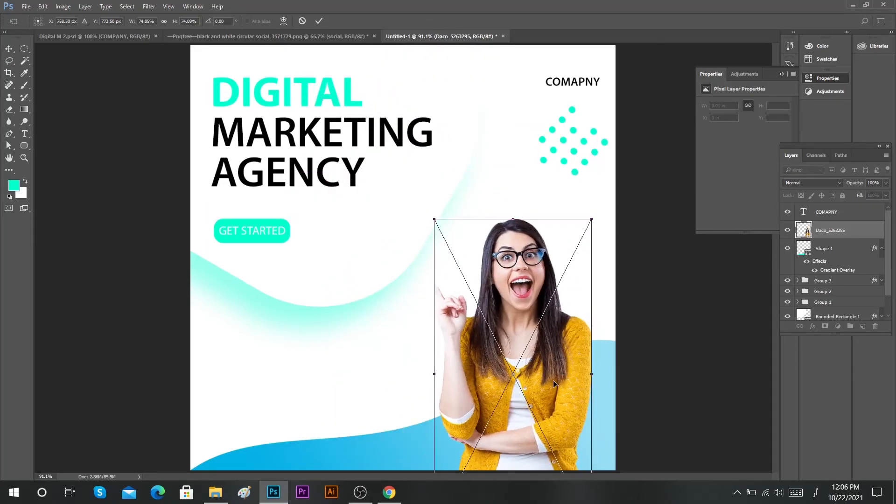
{"action": "scroll", "coordinate": [554, 384], "scroll_direction": "down", "scroll_amount": 1}
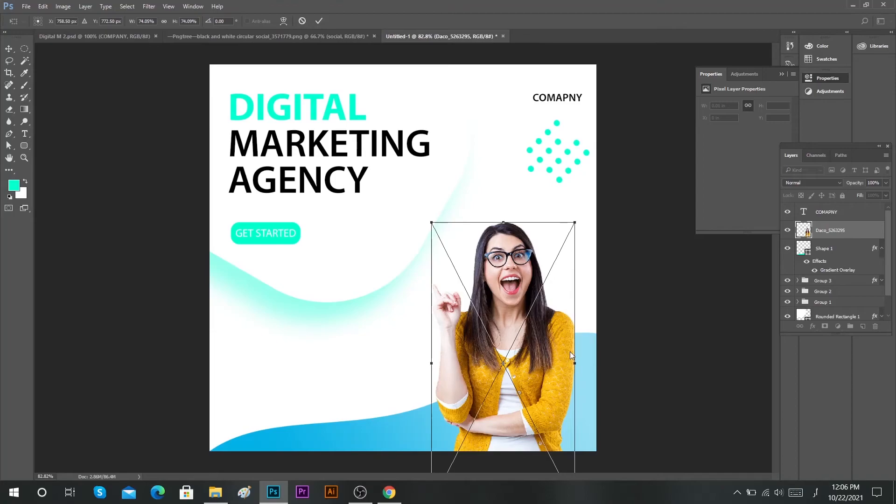
{"action": "left_click_drag", "start_coordinate": [546, 273], "coordinate": [545, 262]}
{"action": "left_click", "coordinate": [319, 21]}
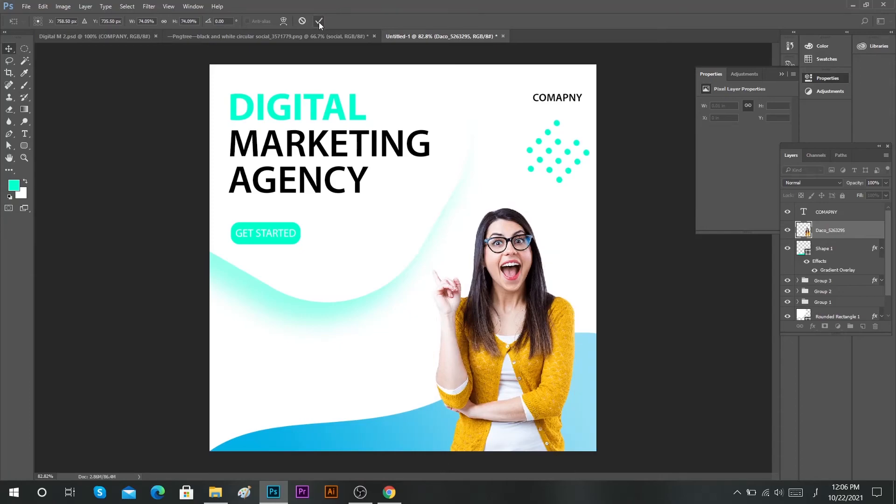
{"action": "left_click", "coordinate": [372, 432], "text": "ctrl"}
{"action": "left_click_drag", "start_coordinate": [369, 428], "coordinate": [378, 426]}
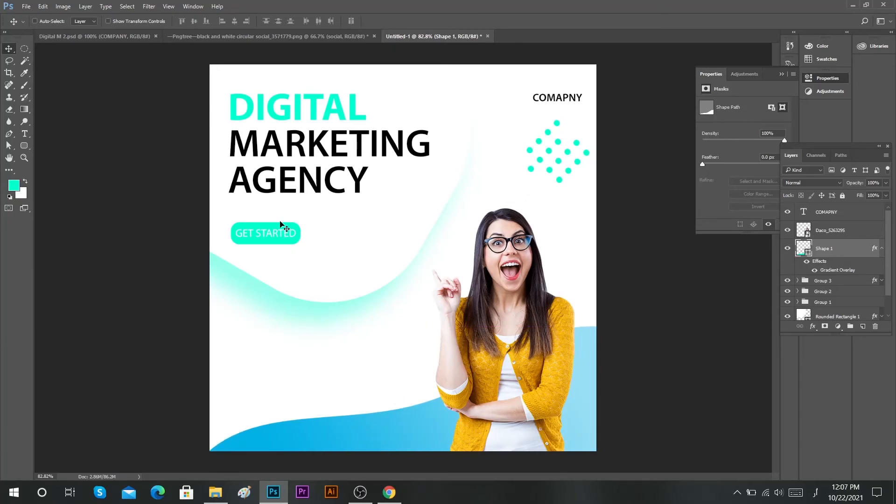
Copy the social icons group from the Pngtree document into the post and scale it to about 20% on the blue wave's lower-left part
{"action": "left_click", "coordinate": [274, 36]}
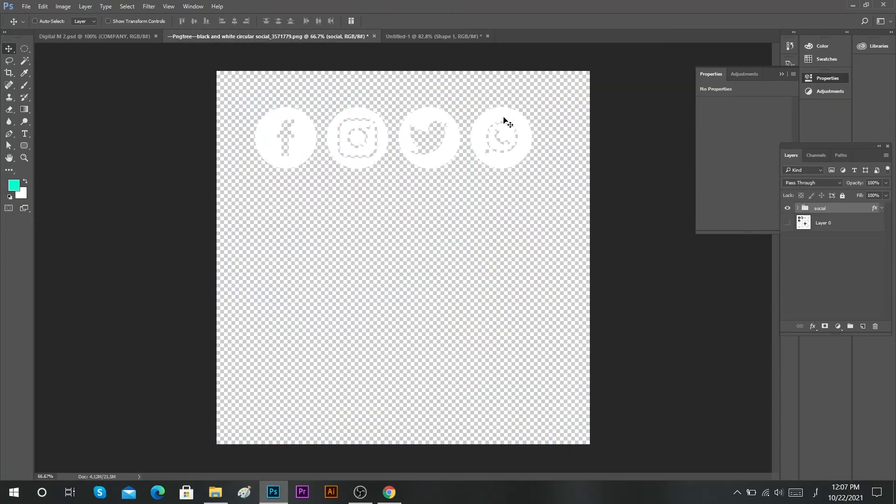
{"action": "left_click_drag", "start_coordinate": [414, 137], "coordinate": [358, 445]}
{"action": "key", "text": "ctrl+t"}
{"action": "left_click_drag", "start_coordinate": [485, 377], "coordinate": [388, 398]}
{"action": "key", "text": "ctrl+0"}
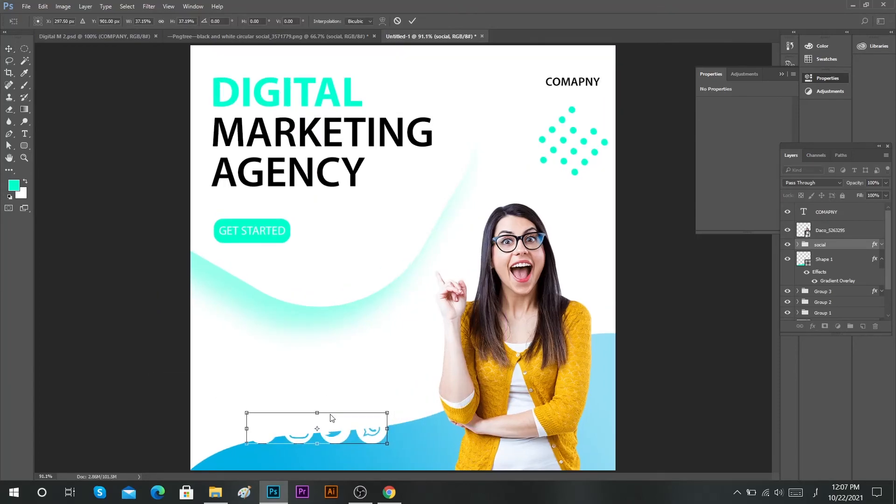
{"action": "scroll", "coordinate": [331, 414], "scroll_direction": "up", "scroll_amount": 2}
{"action": "scroll", "coordinate": [330, 413], "scroll_direction": "down", "scroll_amount": 1}
{"action": "left_click_drag", "start_coordinate": [330, 396], "coordinate": [321, 422]}
{"action": "left_click_drag", "start_coordinate": [391, 408], "coordinate": [311, 428]}
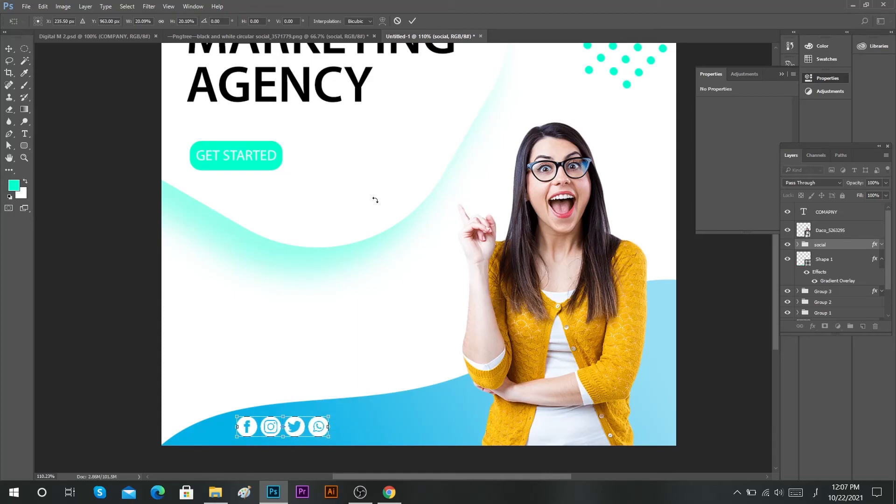
{"action": "left_click", "coordinate": [411, 21]}
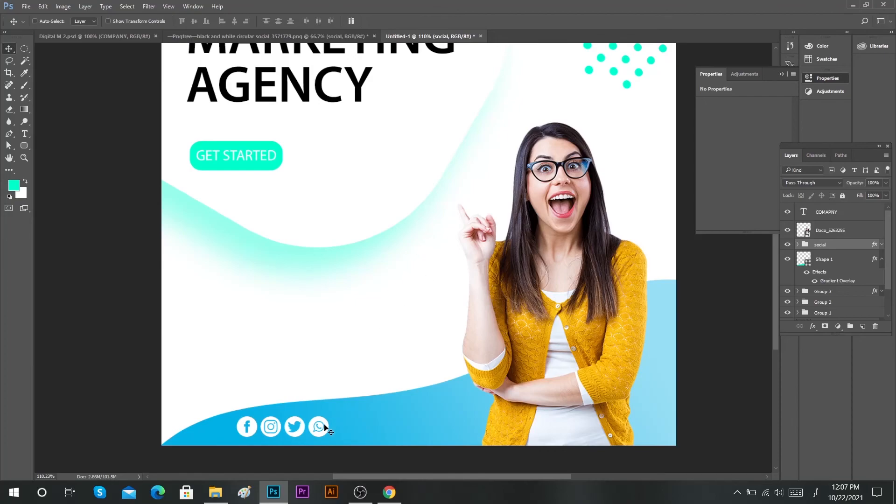
Shrink the social icons group slightly around its centre on the blue wave
{"action": "key", "text": "ctrl+t"}
{"action": "left_click_drag", "start_coordinate": [329, 416], "coordinate": [327, 416]}
{"action": "left_click", "coordinate": [412, 21]}
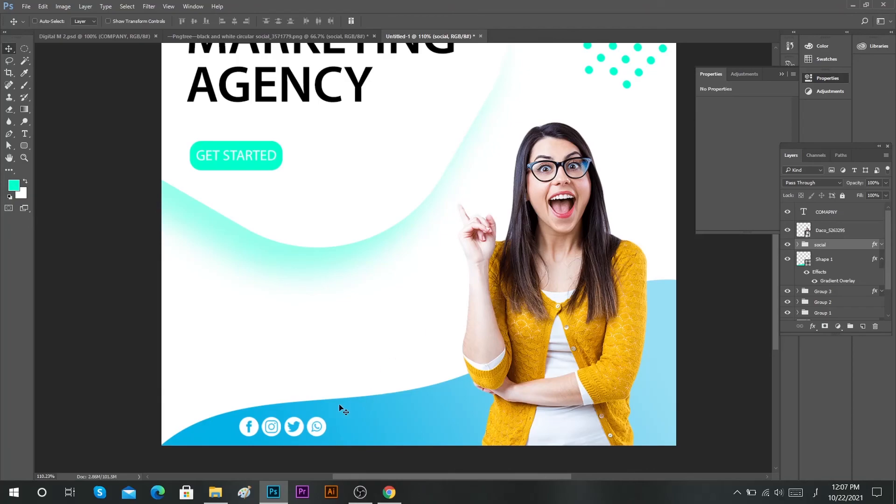
Add the text "/company" just right of the social icons, using the GET STARTED text's white 28 pt Myriad Pro Regular formatting
{"action": "key", "text": "t"}
{"action": "left_click", "coordinate": [337, 427]}
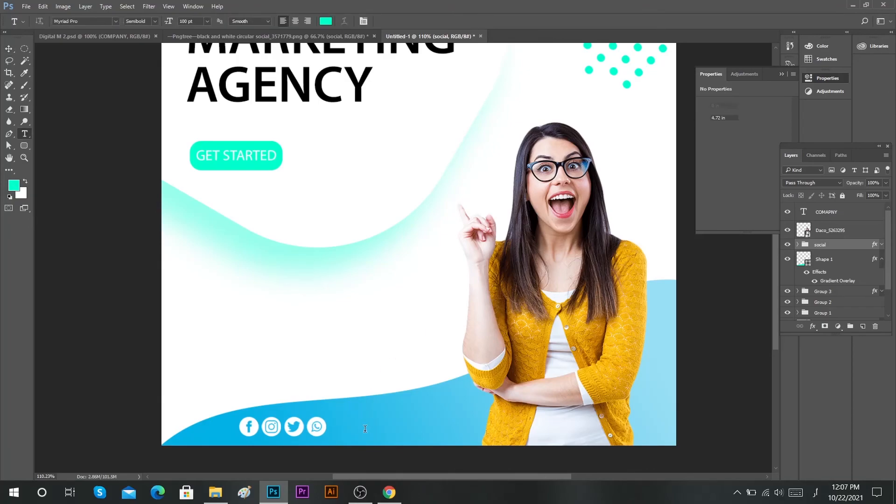
{"action": "left_click", "coordinate": [382, 21]}
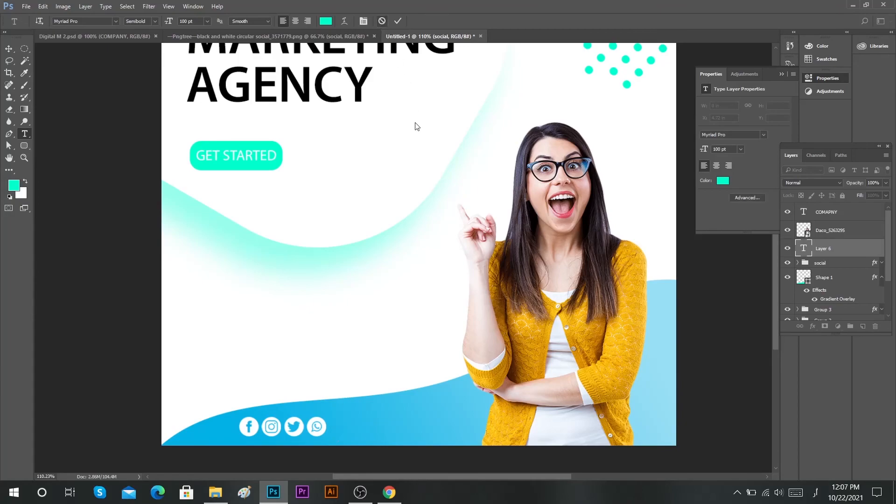
{"action": "left_click", "coordinate": [249, 158]}
{"action": "left_click", "coordinate": [340, 427]}
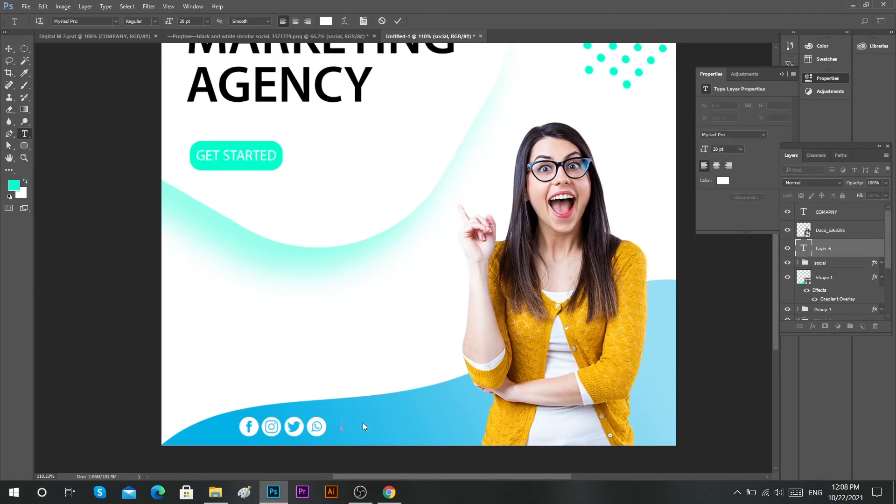
{"action": "type", "text": "/company"}
Apply All Caps to the whole "/company" text beside the social icons
{"action": "key", "text": "ctrl+a"}
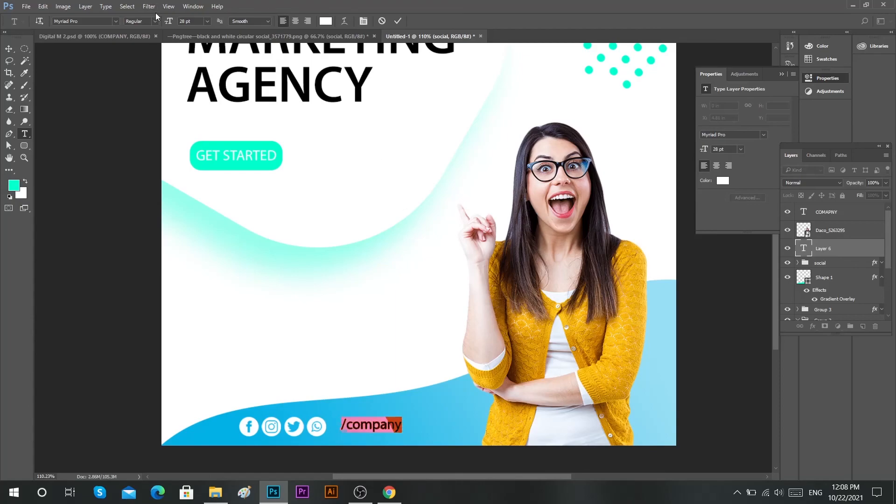
{"action": "left_click", "coordinate": [364, 21]}
{"action": "left_click", "coordinate": [711, 188]}
{"action": "left_click", "coordinate": [711, 189]}
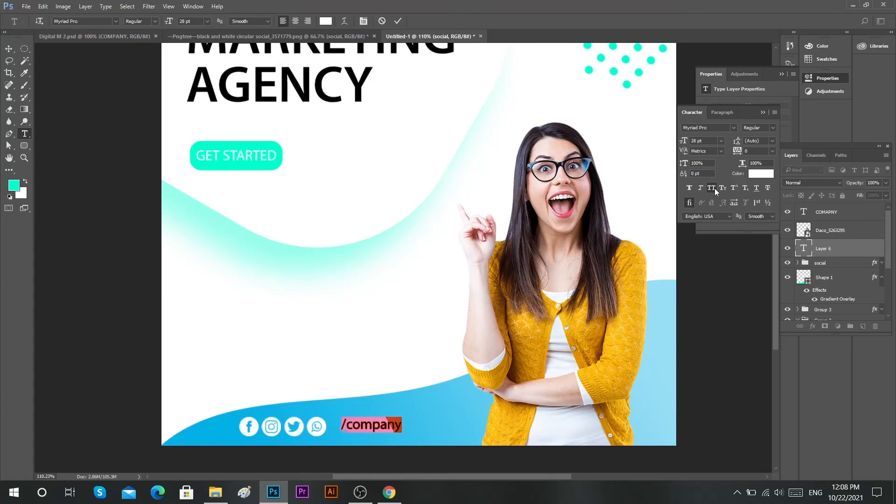
{"action": "left_click", "coordinate": [713, 189]}
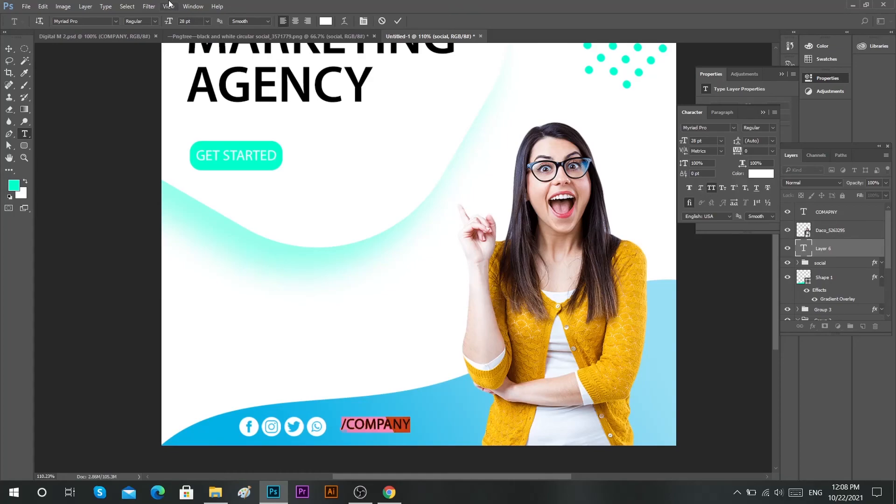
{"action": "left_click", "coordinate": [399, 21]}
Set the "/COMPANY" text size to 24 pt and move it close to the WhatsApp icon, level with the icon row
{"action": "left_click", "coordinate": [383, 424]}
{"action": "key", "text": "ctrl+a"}
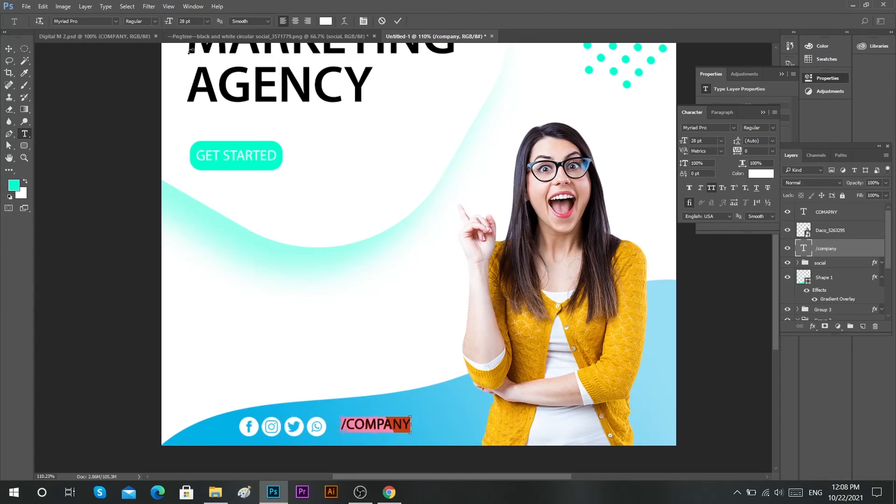
{"action": "left_click", "coordinate": [178, 21]}
{"action": "type", "text": "24"}
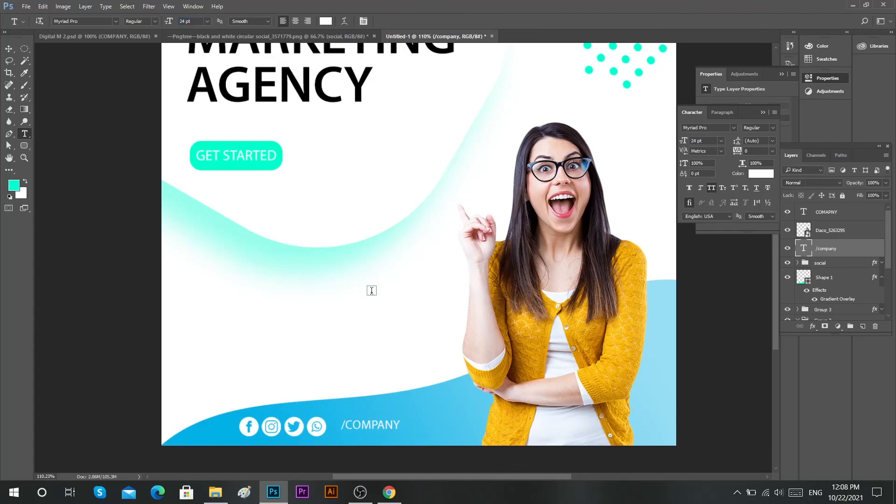
{"action": "type", "text": "v"}
{"action": "left_click_drag", "start_coordinate": [371, 426], "coordinate": [364, 427]}
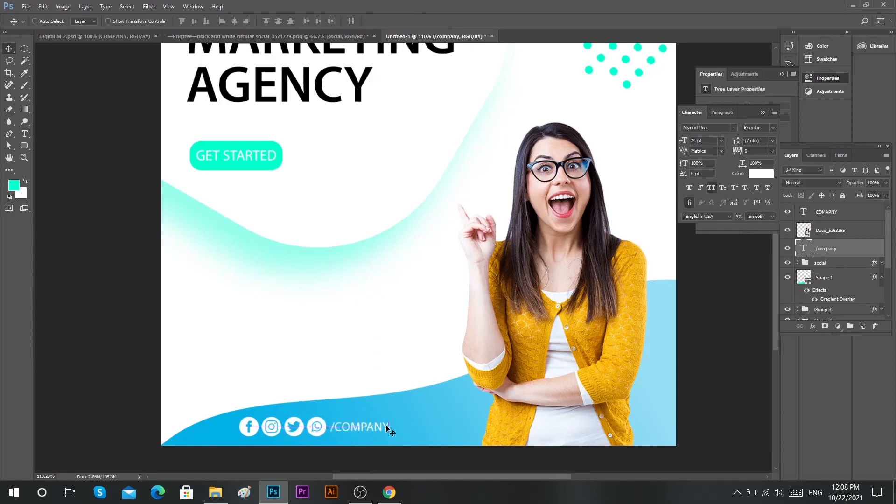
Scale the social icons group to about 90%, keeping its right end next to the "/COMPANY" text
{"action": "left_click", "coordinate": [835, 264]}
{"action": "key", "text": "ctrl+t"}
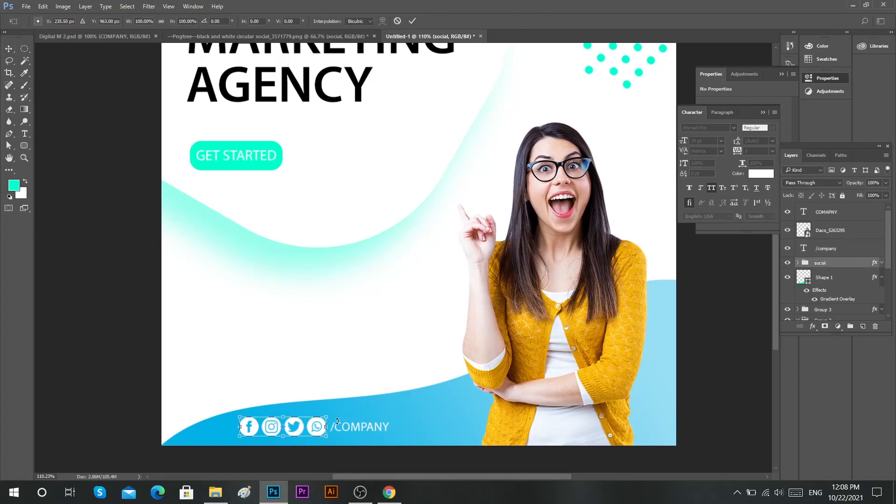
{"action": "left_click_drag", "start_coordinate": [327, 418], "coordinate": [311, 428]}
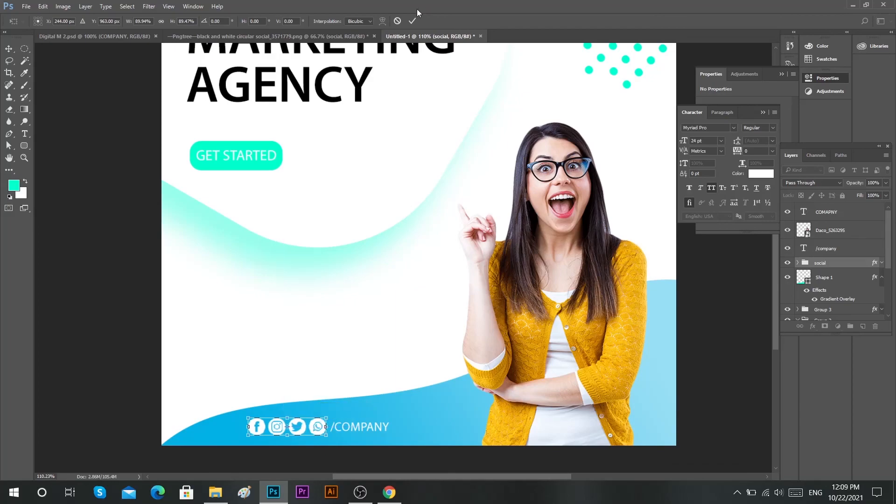